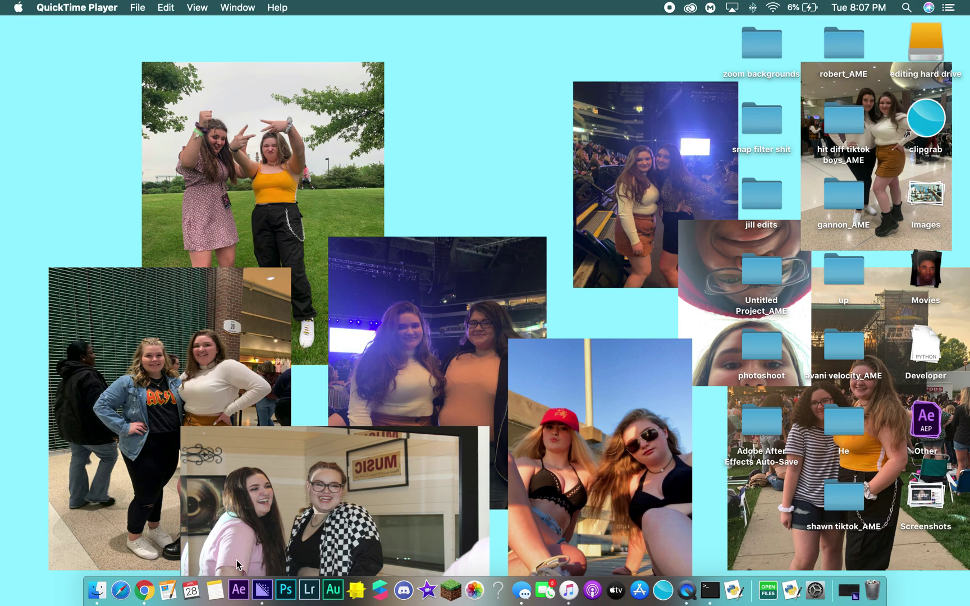
Launch After Effects, close the Creative Cloud window, and start a new empty project.
click(238, 591)
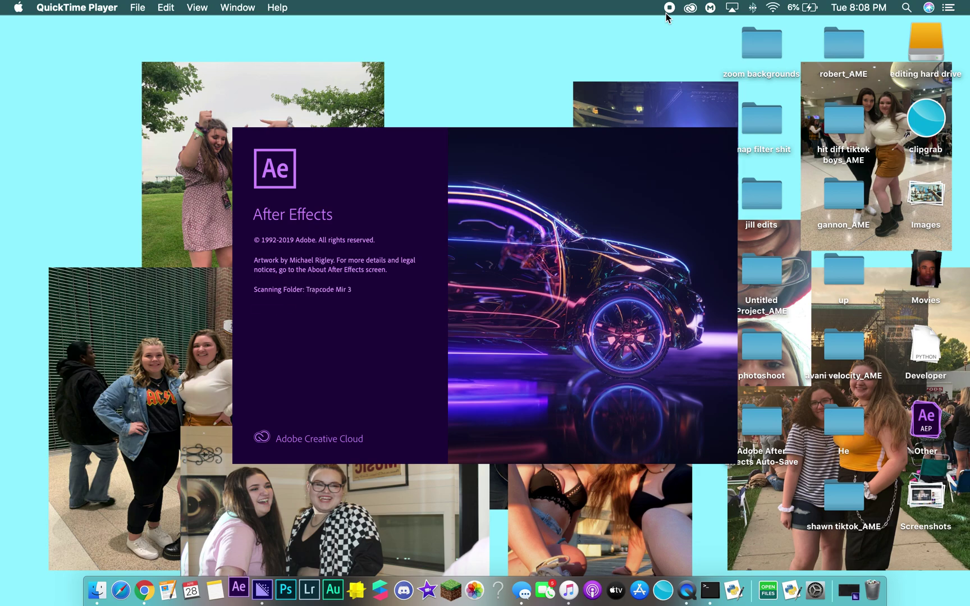
click(694, 9)
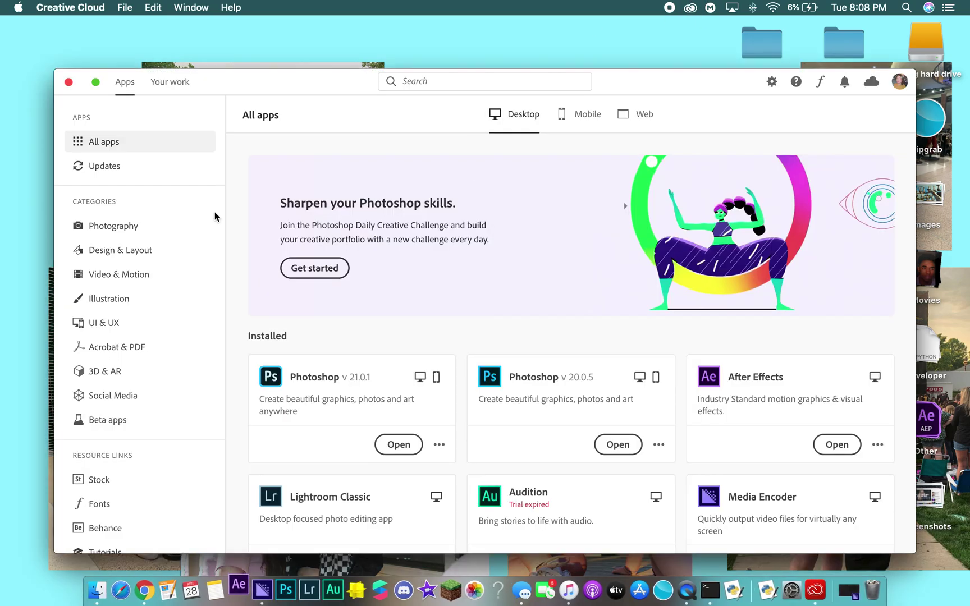
click(68, 83)
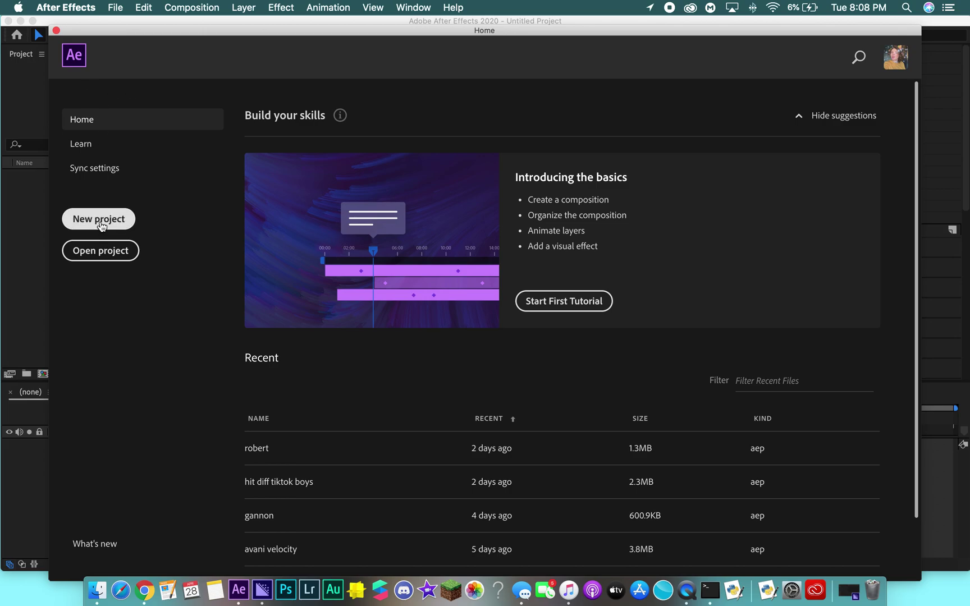
click(101, 223)
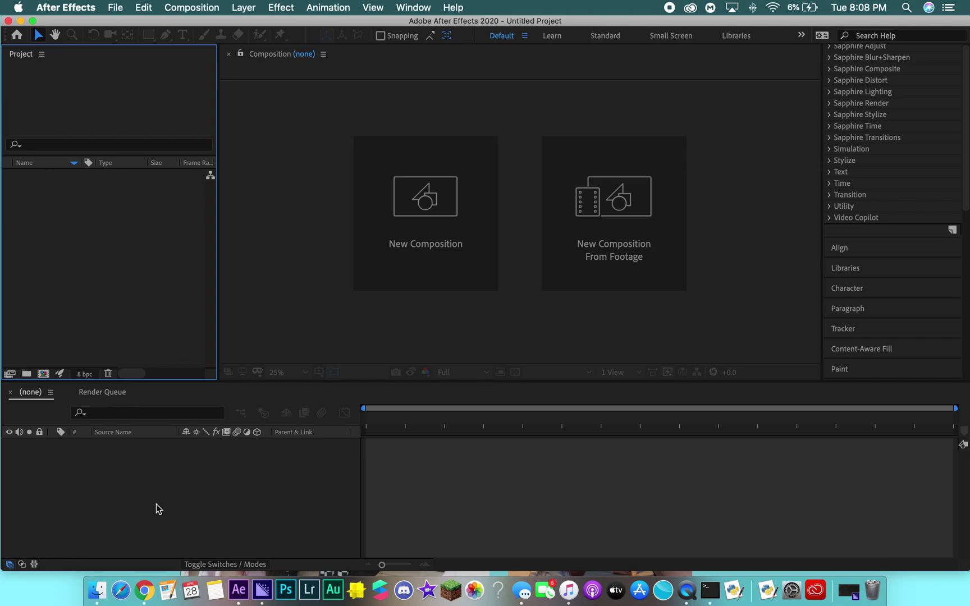
click(101, 589)
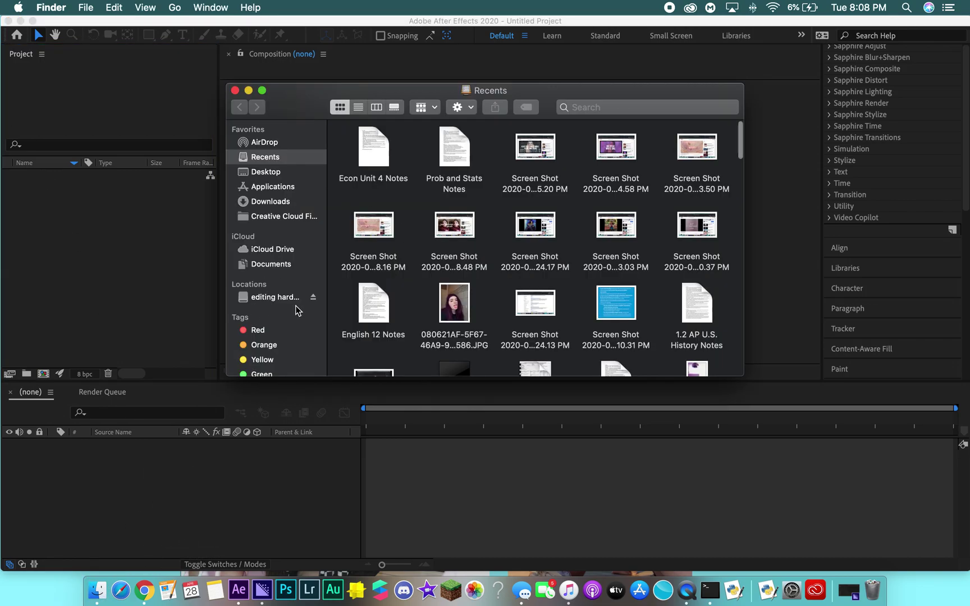
click(294, 297)
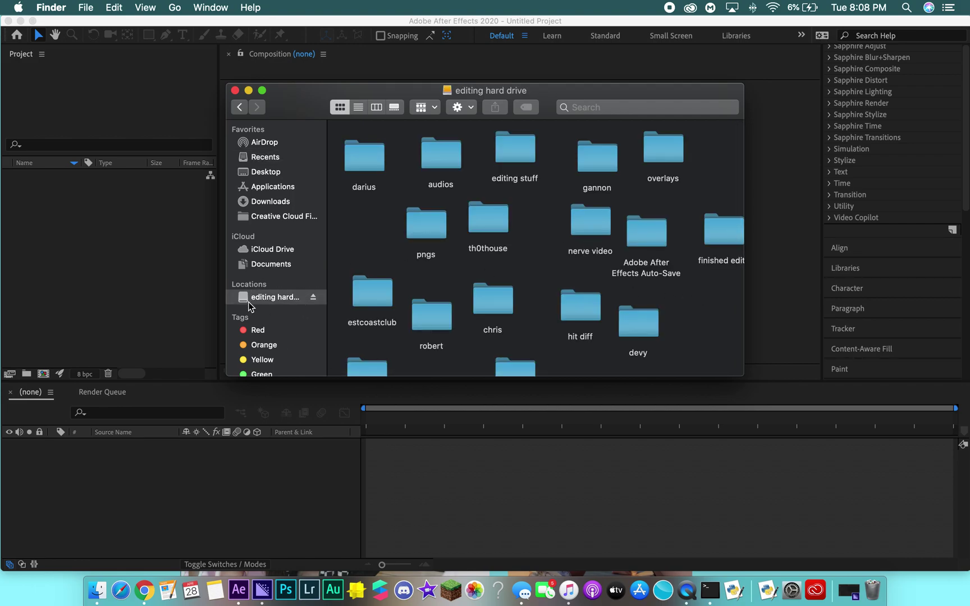
scroll(515, 243, down, 3)
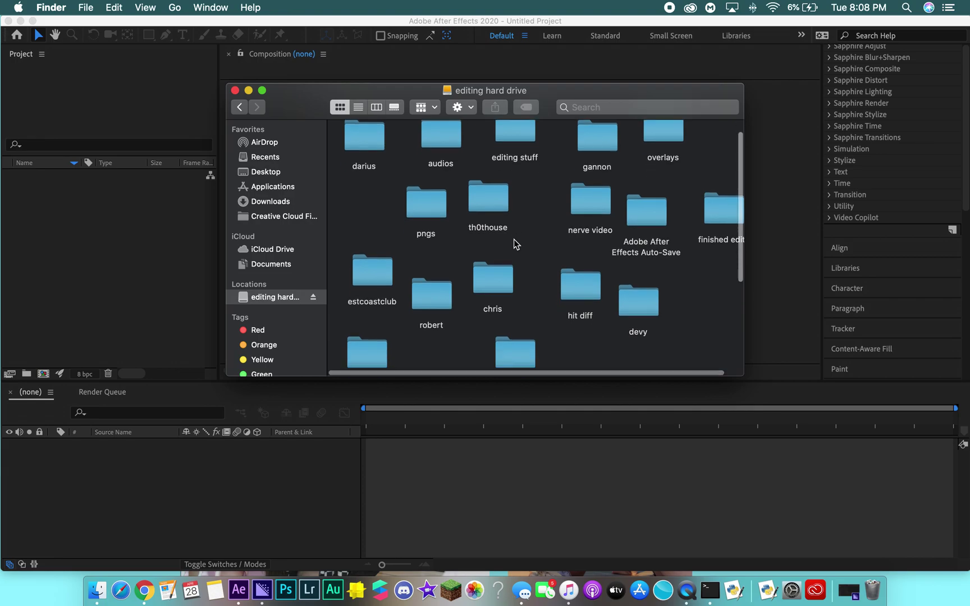
click(505, 235)
double_click(505, 234)
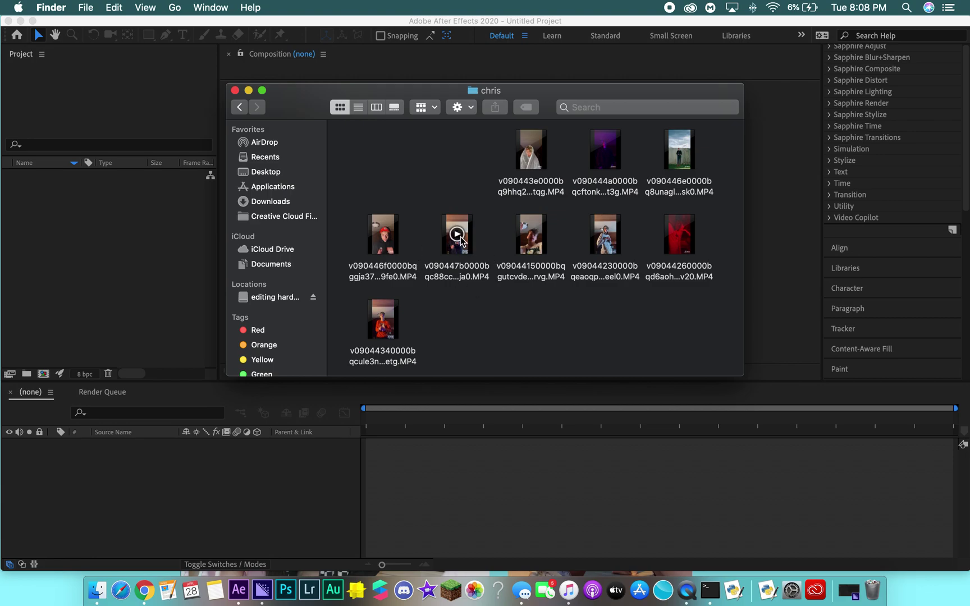
mouse_move(537, 243)
mouse_move(382, 319)
click(537, 231)
drag(540, 247, 130, 266)
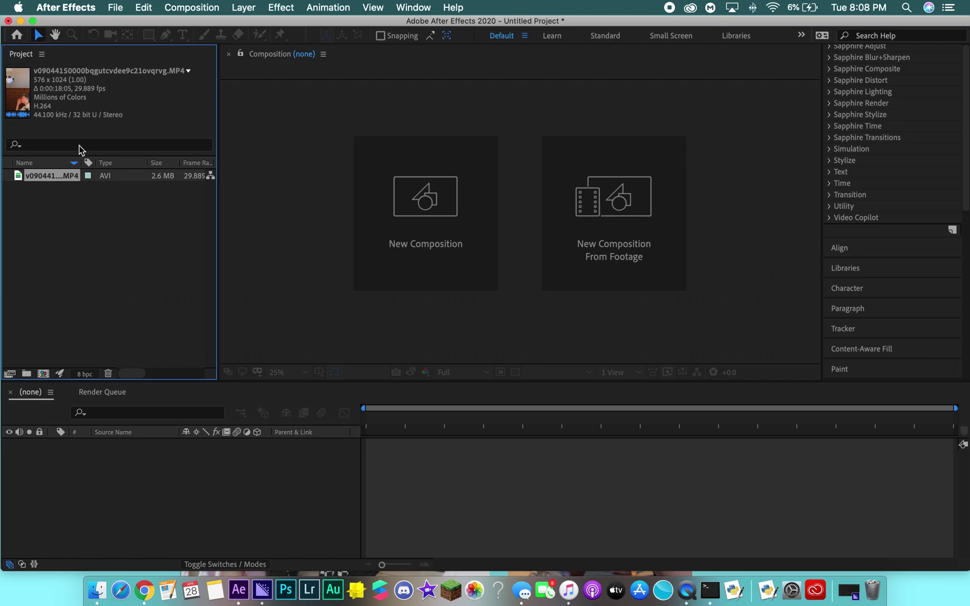
Create a composition from the clip and resize it to 888 × 1280.
drag(56, 181, 146, 478)
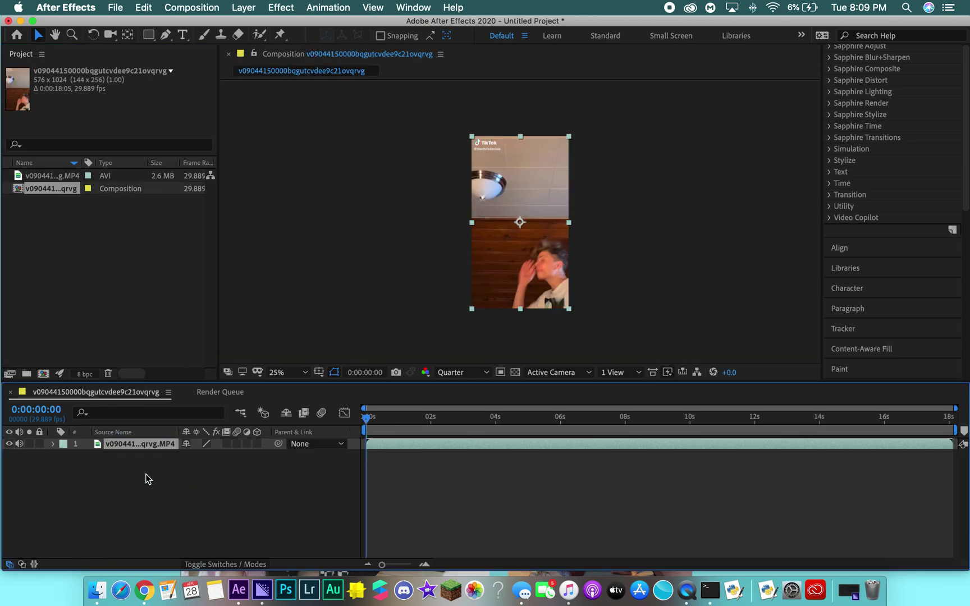
click(441, 53)
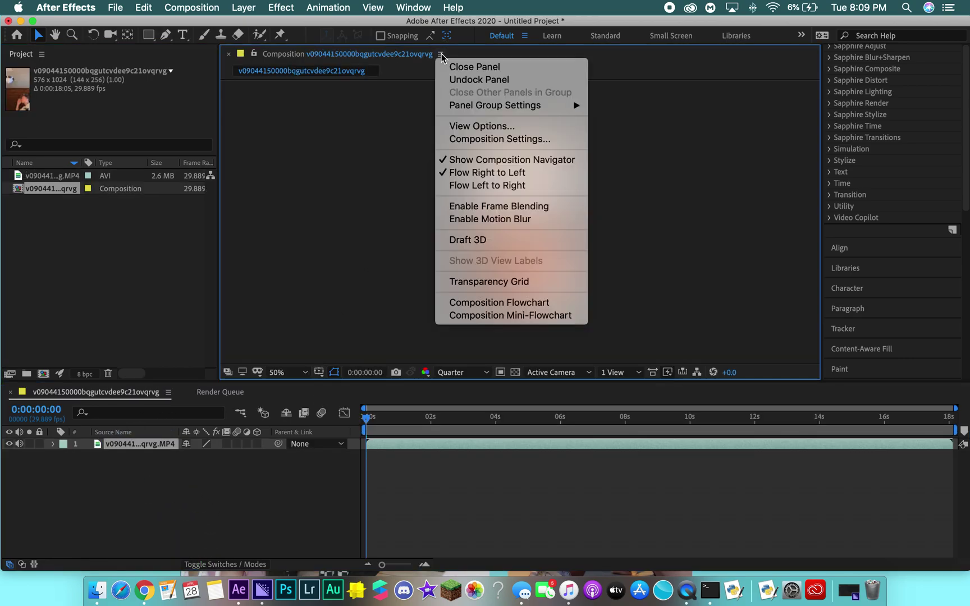
click(493, 131)
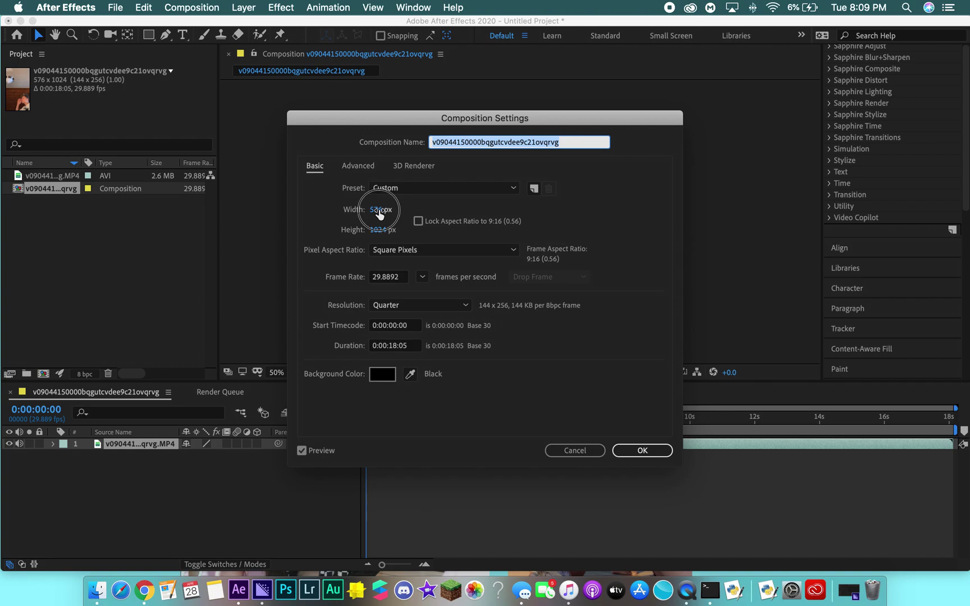
click(378, 210)
text(888)
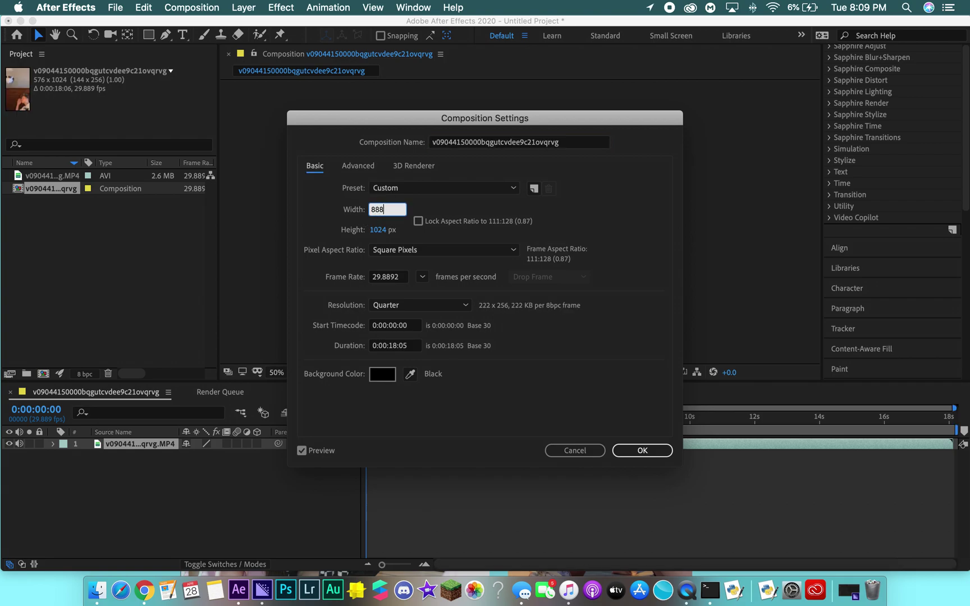
click(378, 229)
text(1280)
key(Return)
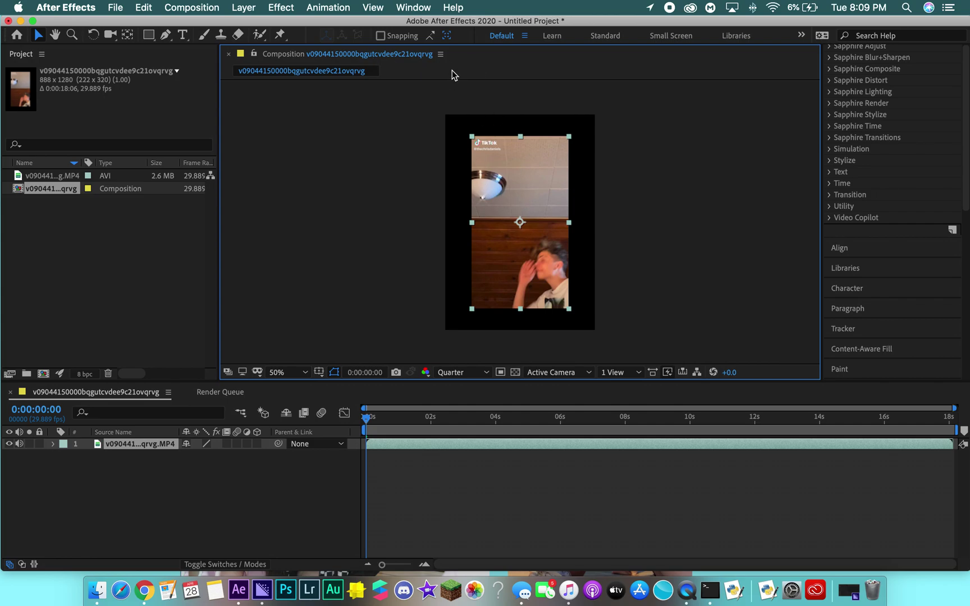
Change the composition width to 720 so it measures 720 × 1280.
click(440, 54)
click(491, 142)
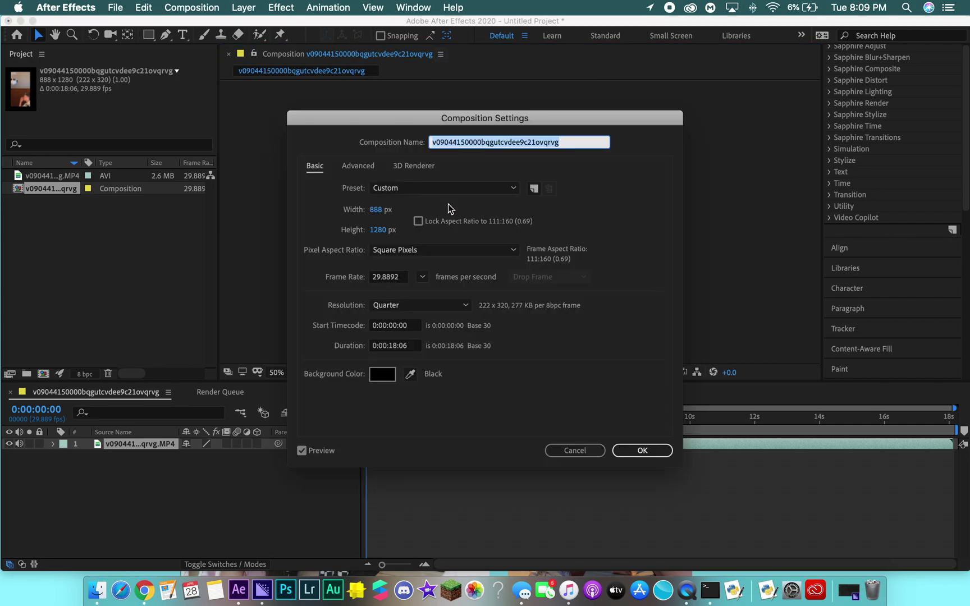
click(378, 210)
text(720)
key(Return)
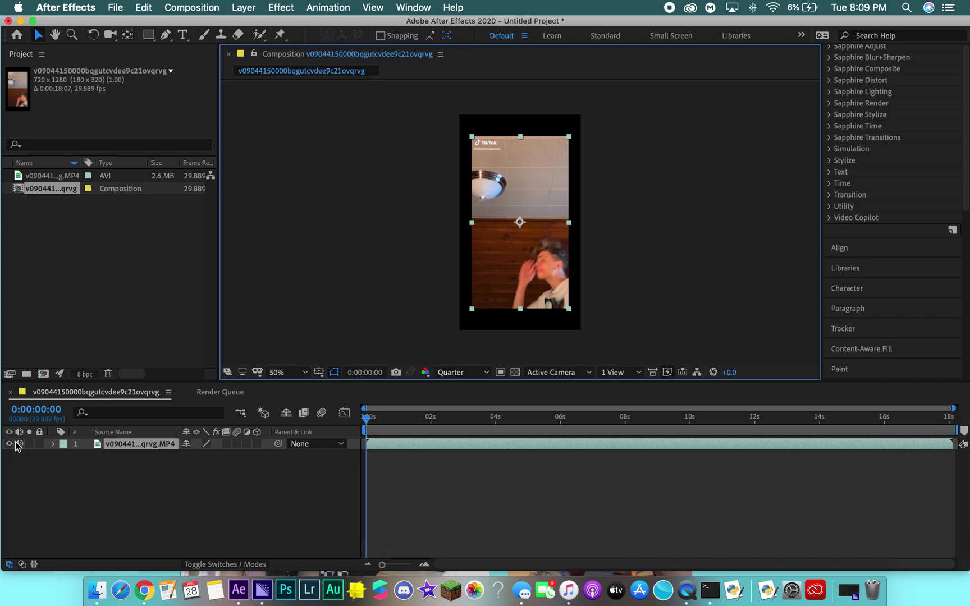
click(367, 423)
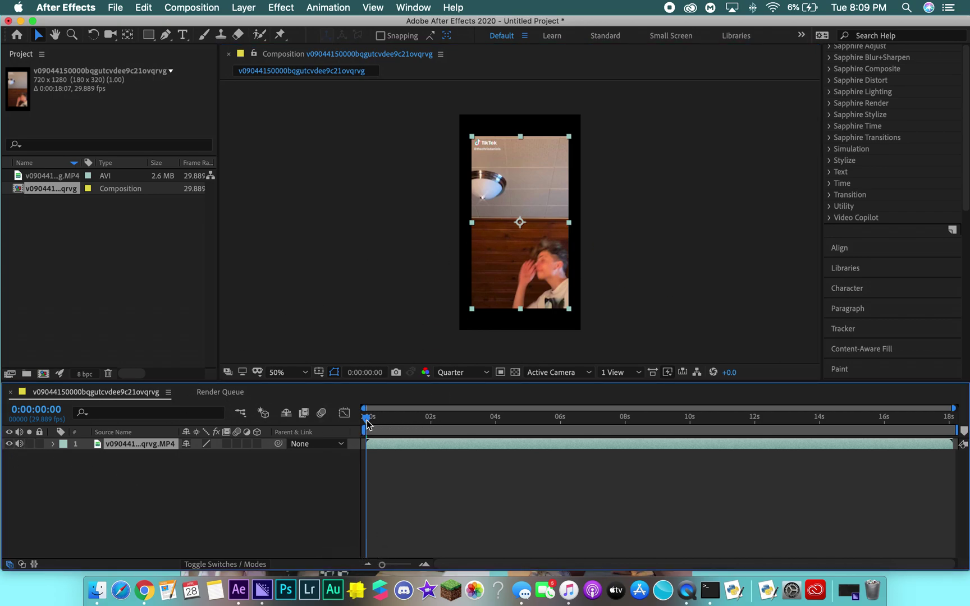
Preview the clip, apply Sharpen to its layer with Amount 35, and reveal Scale.
key(space)
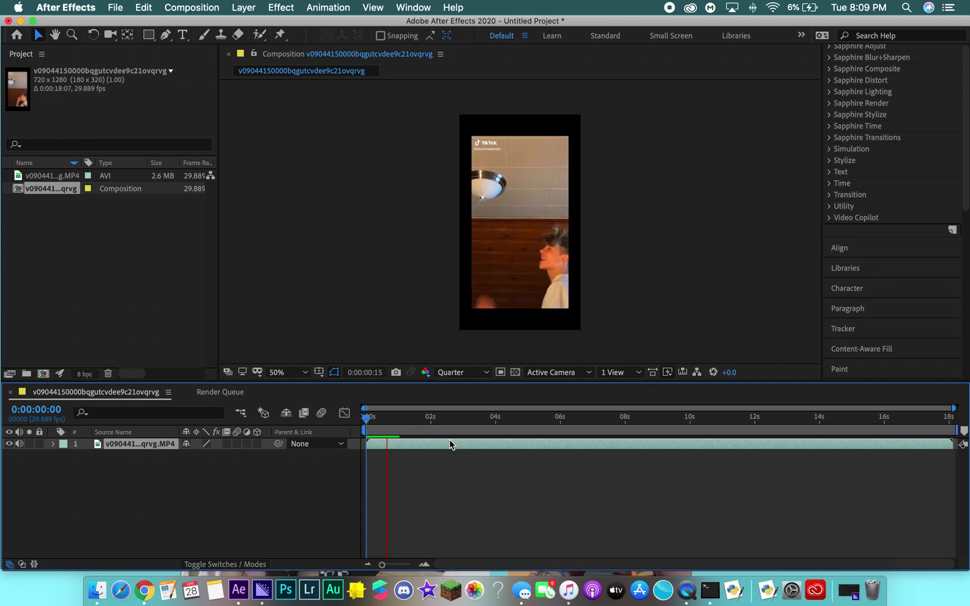
click(396, 443)
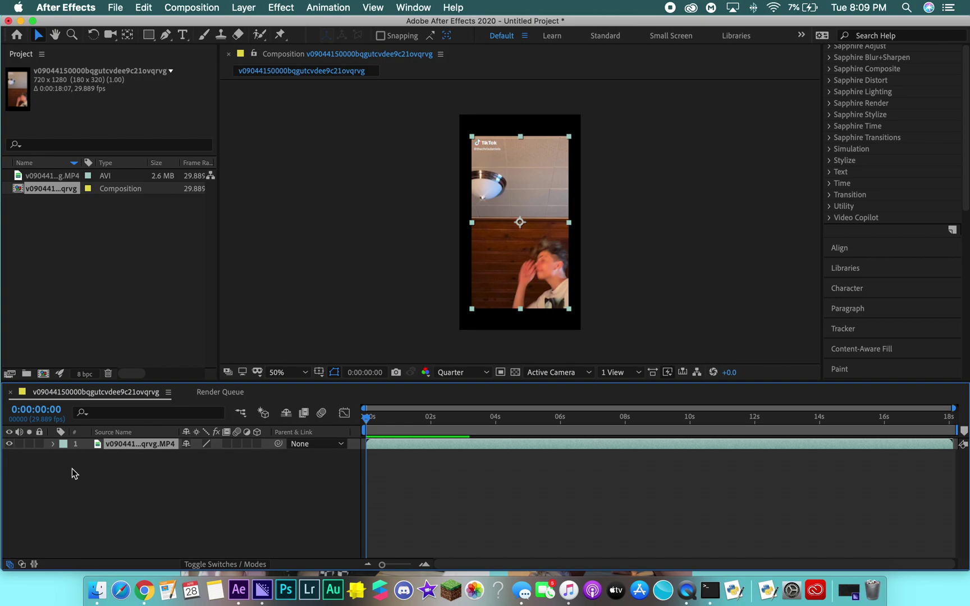
scroll(927, 205, up, 10)
click(860, 133)
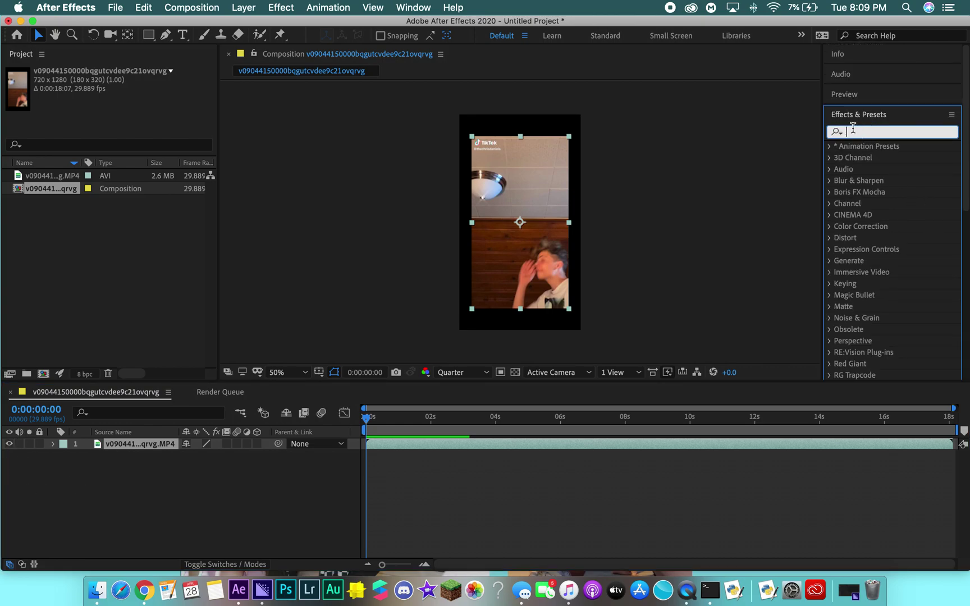
text(sharp)
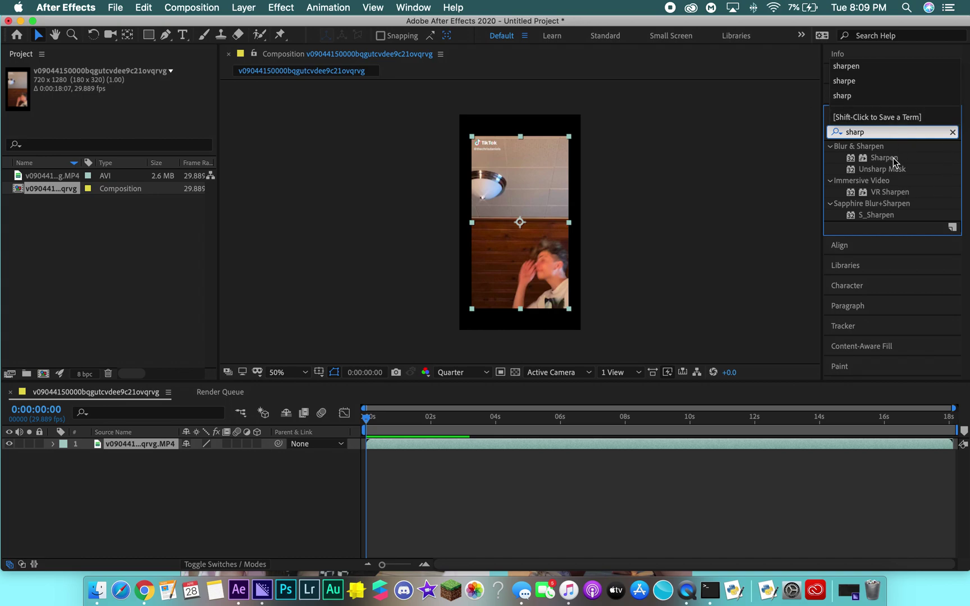
drag(883, 160, 510, 447)
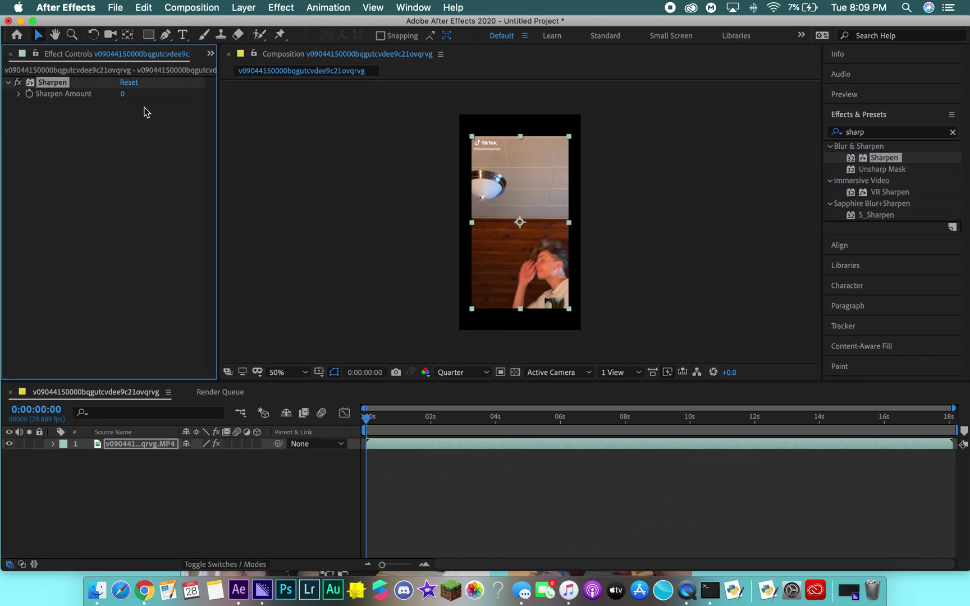
click(123, 94)
text(35)
key(Return)
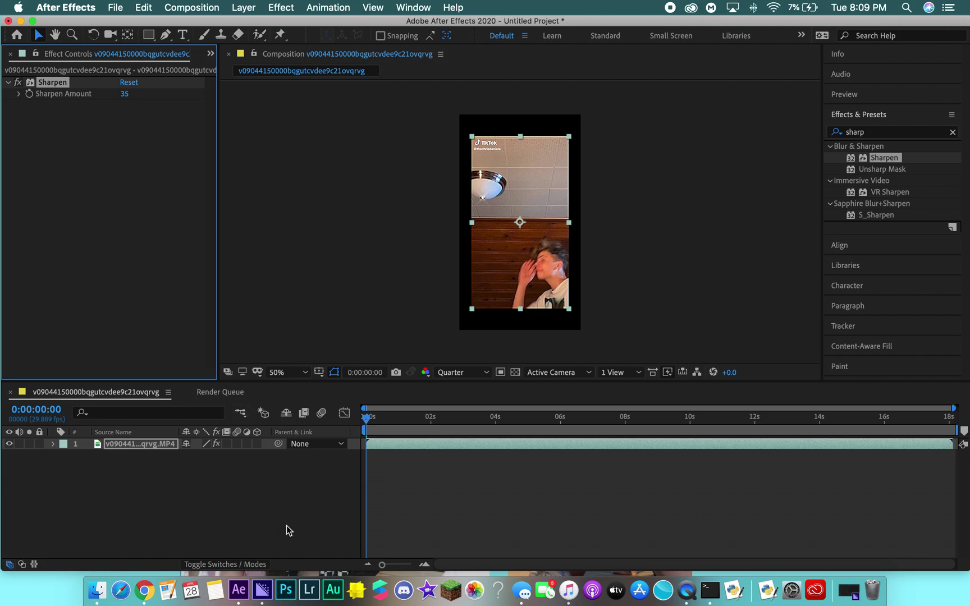
click(161, 445)
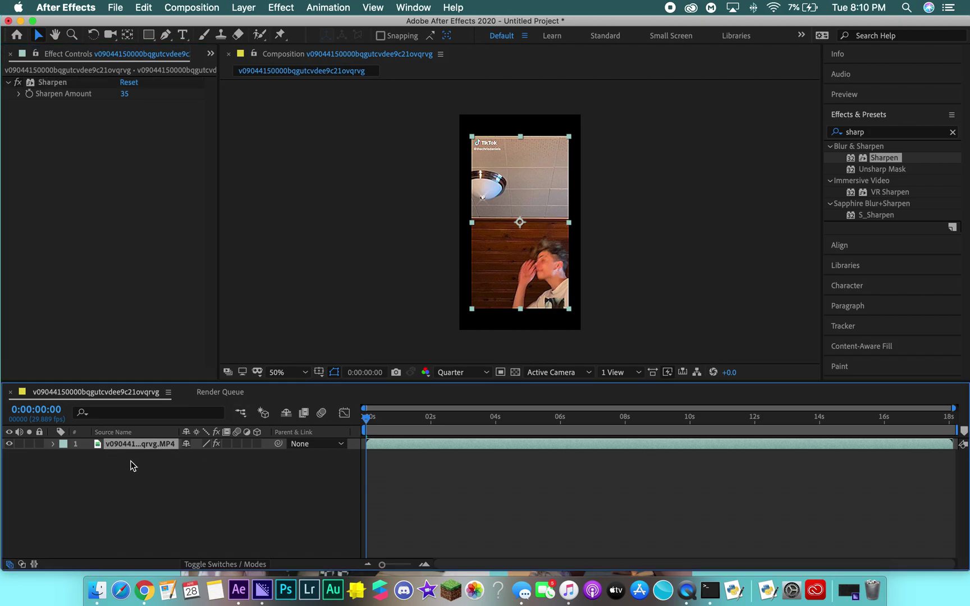
key(s)
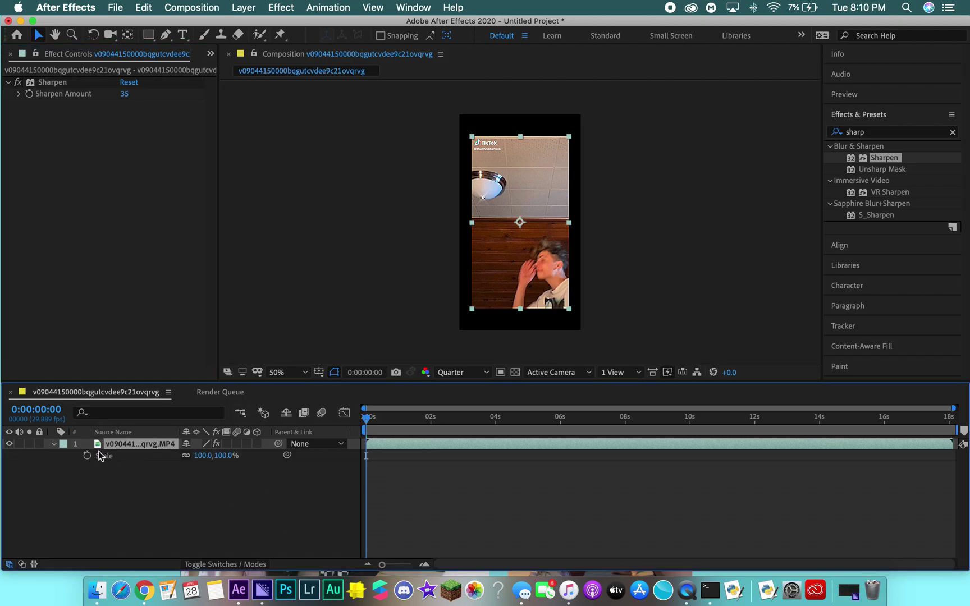
Scale the layer to 155% and reposition it to overfill the frame, checking framing across time.
drag(222, 459, 261, 452)
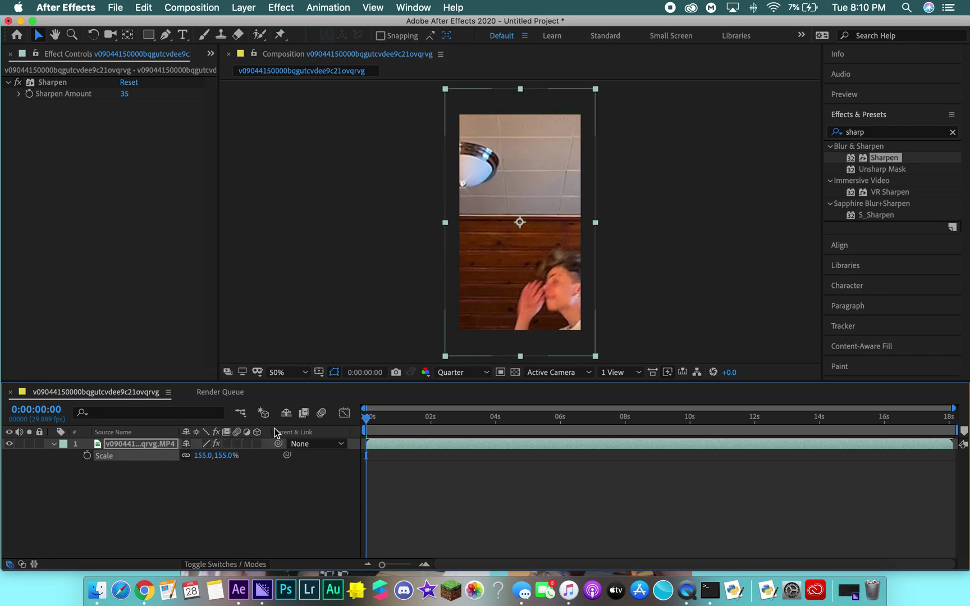
drag(544, 294, 550, 268)
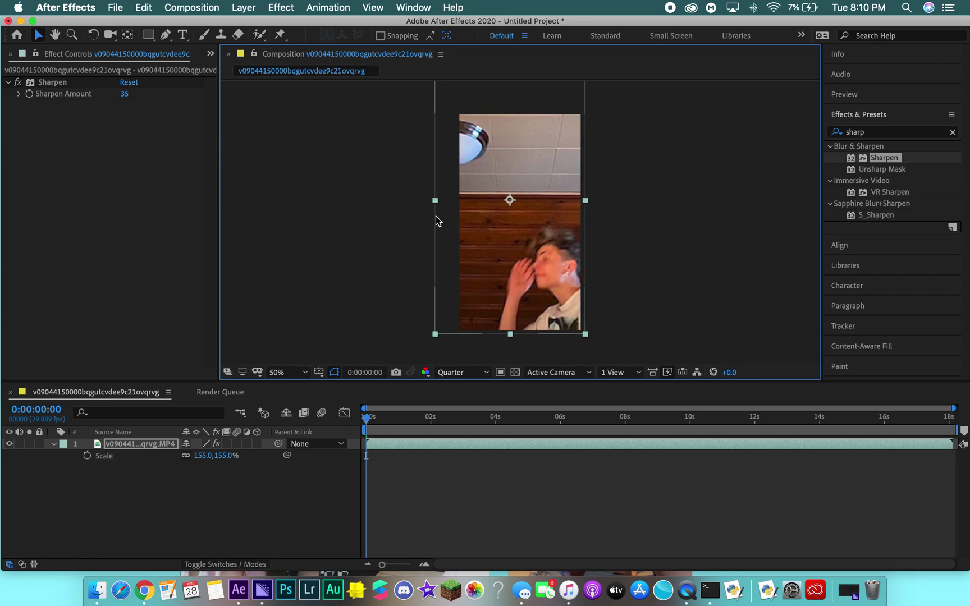
click(566, 420)
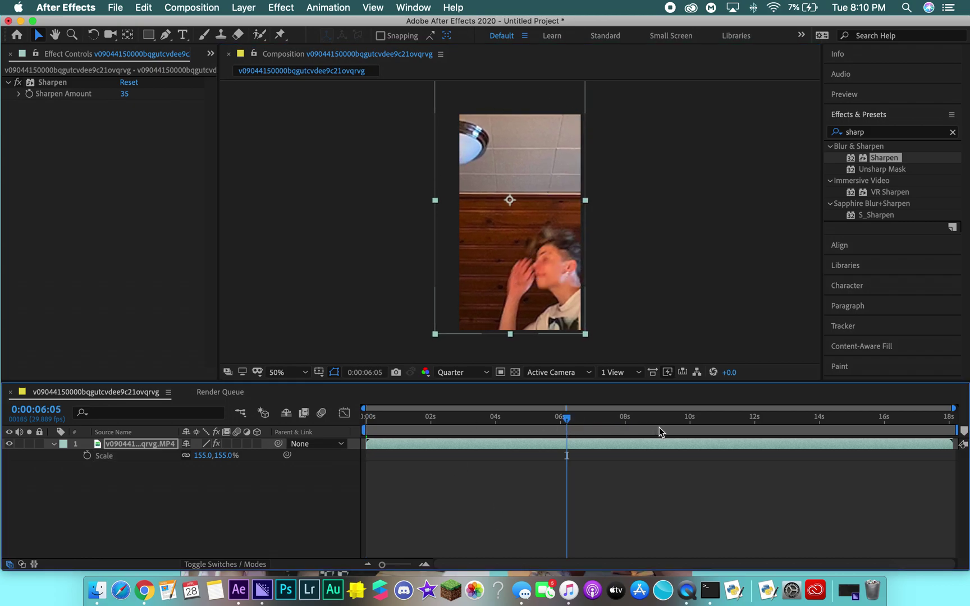
click(676, 421)
drag(536, 280, 550, 308)
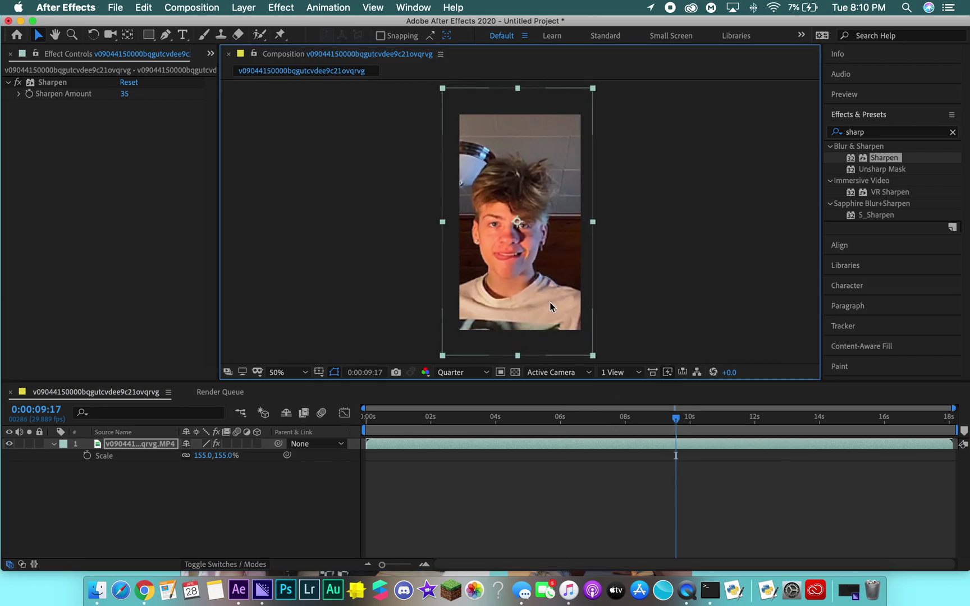
drag(536, 423, 320, 412)
click(212, 478)
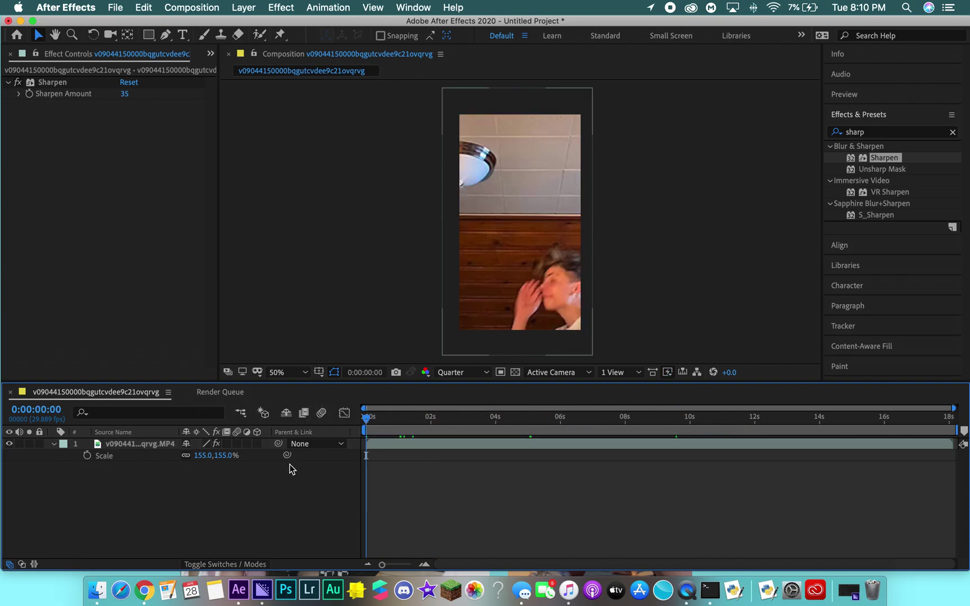
click(145, 446)
right_click(113, 447)
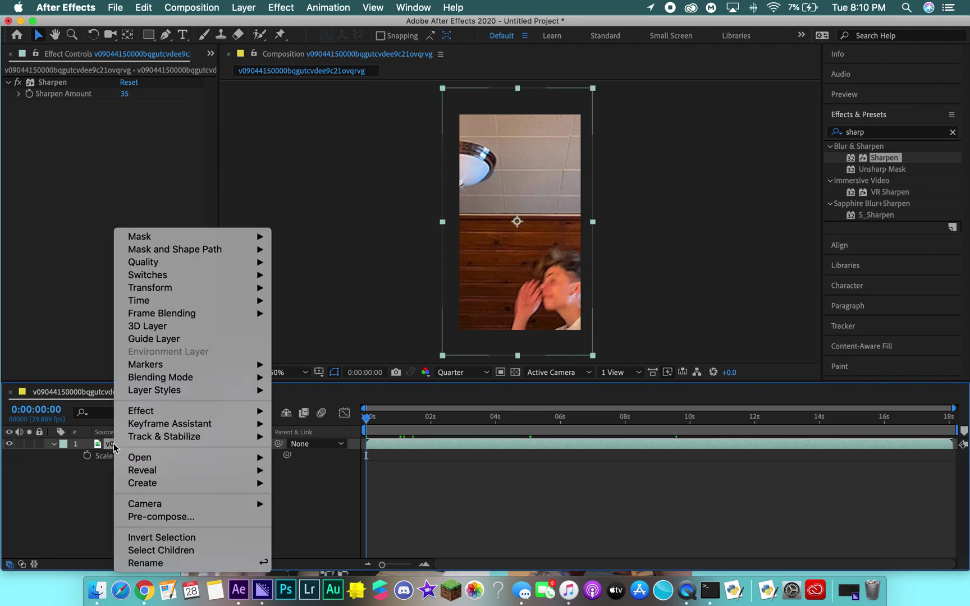
mouse_move(168, 508)
click(157, 517)
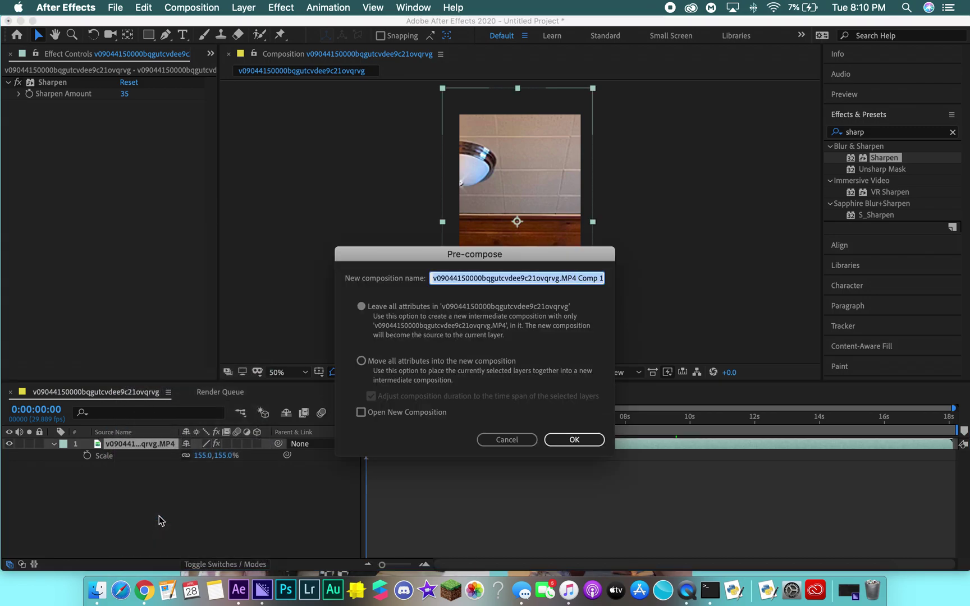
click(361, 361)
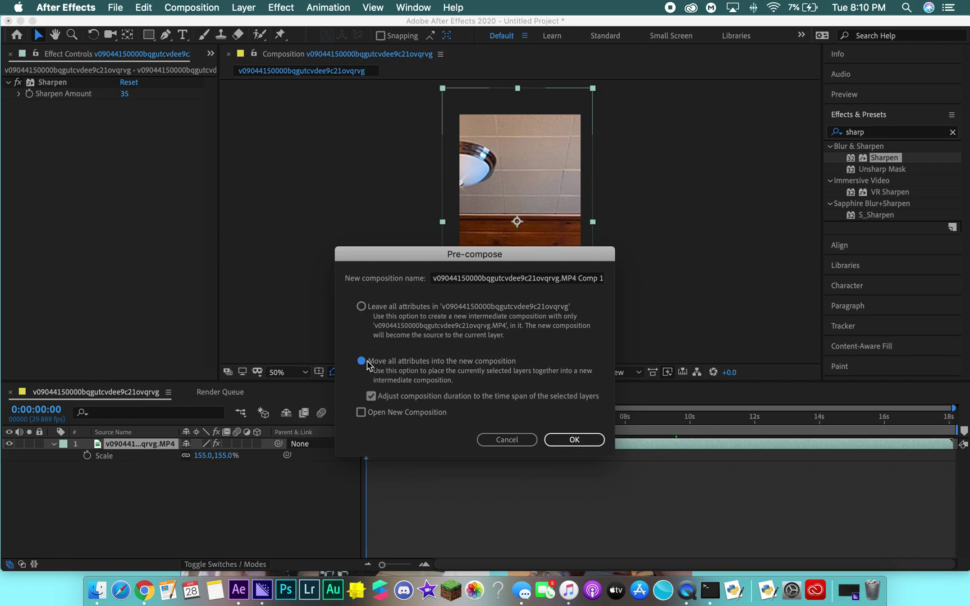
click(586, 446)
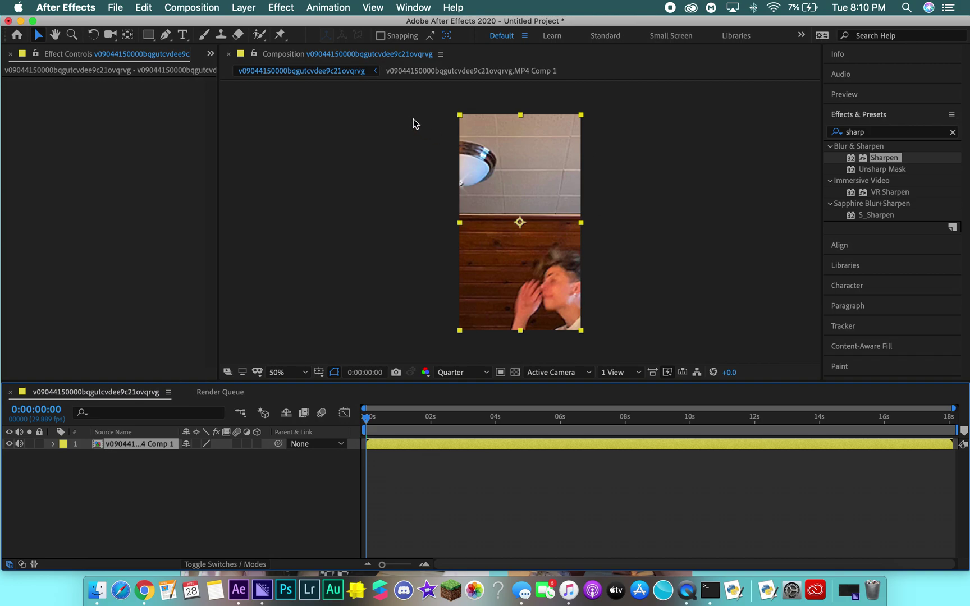
Enable composition and layer motion blur, mute the layer's audio, and preview from the start.
click(326, 416)
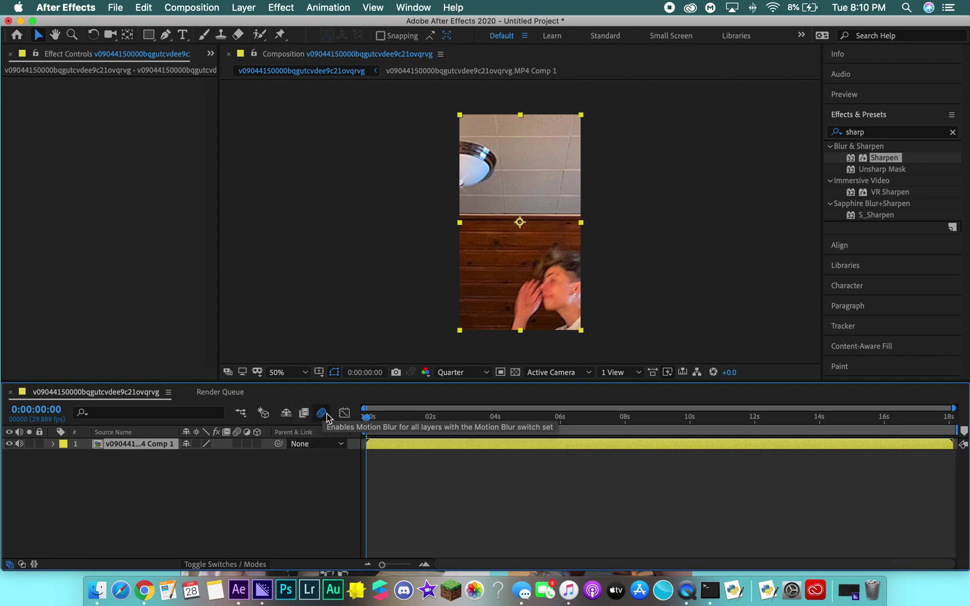
click(237, 444)
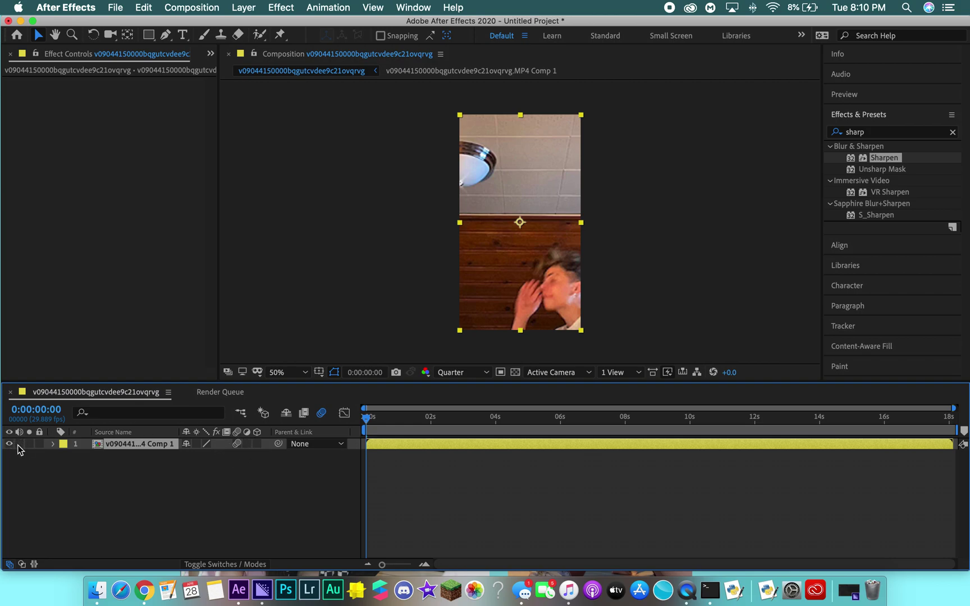
key(space)
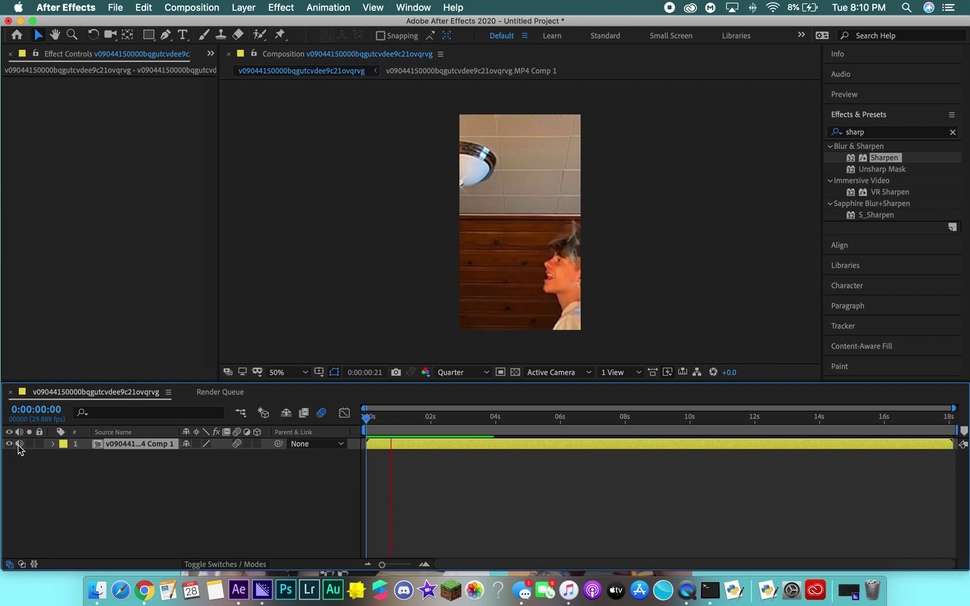
click(19, 443)
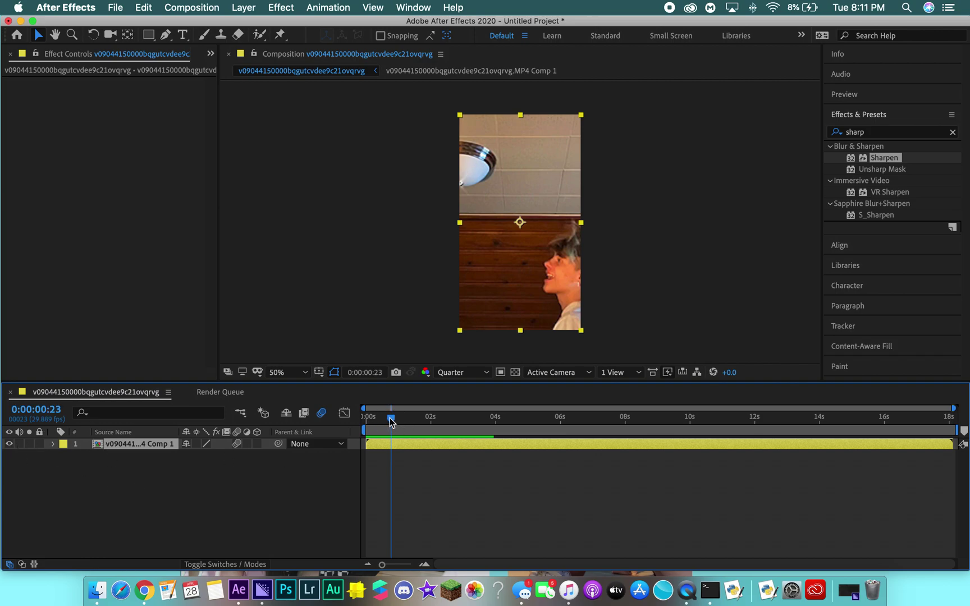
drag(391, 422, 366, 420)
key(space)
key(space)
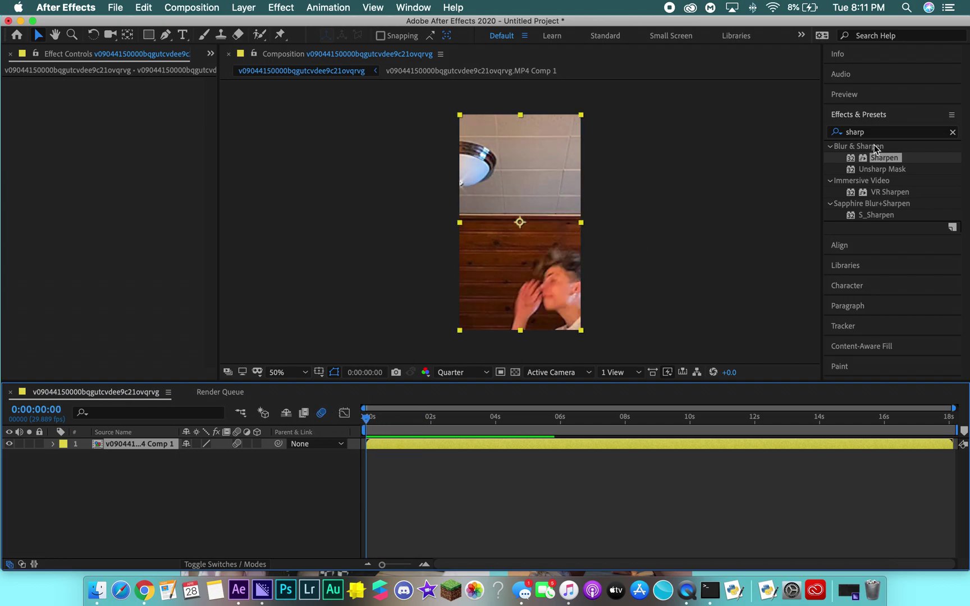
Apply Twixtor to the pre-composed layer and keyframe Speed % at 100 at 0:00:00:00.
click(876, 133)
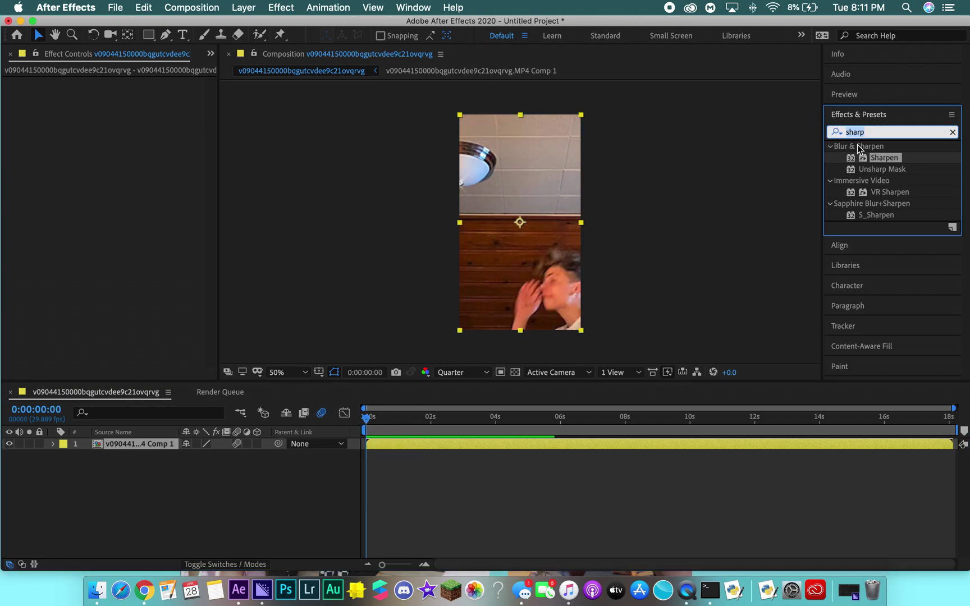
text(twixtor)
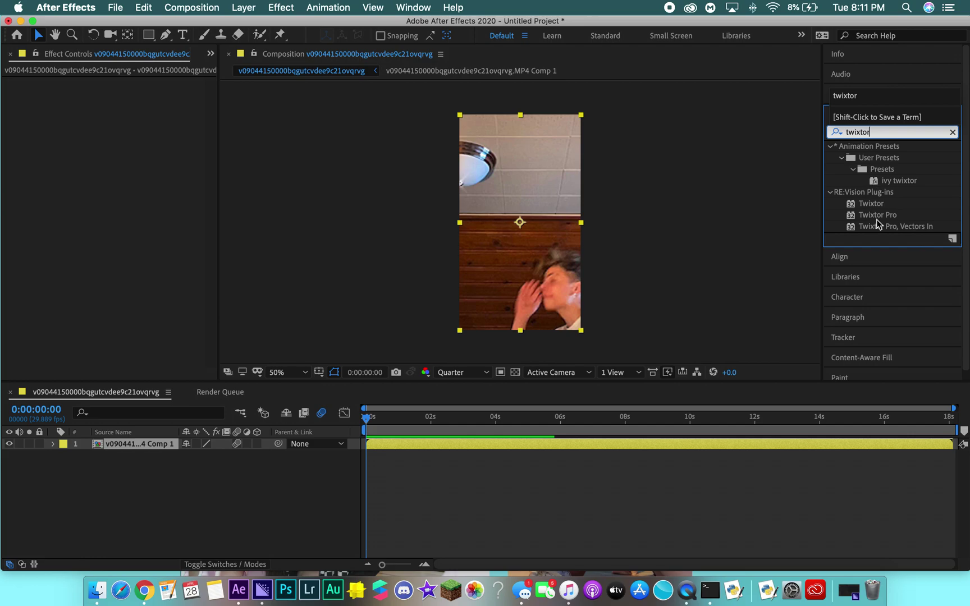
click(877, 204)
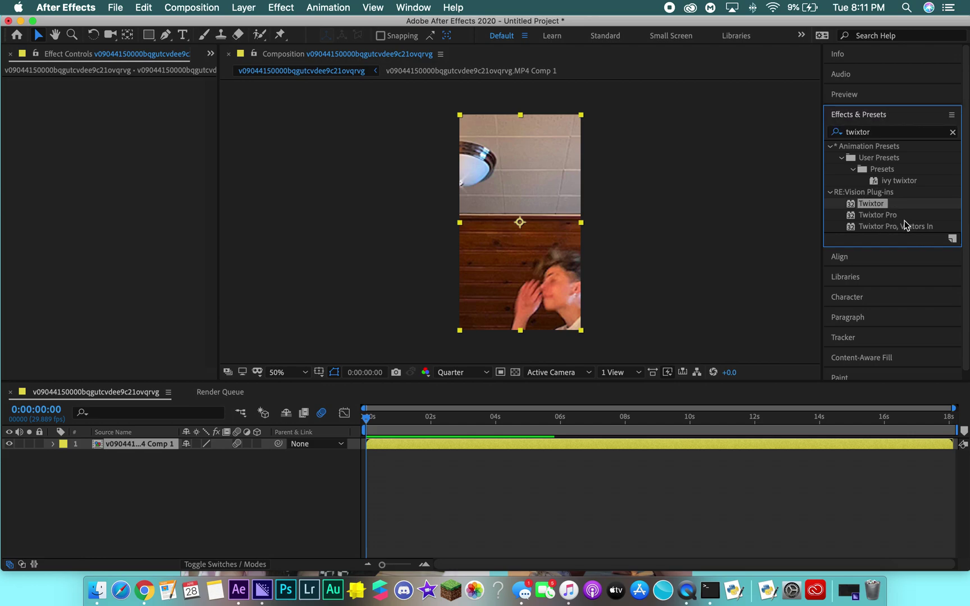
drag(881, 208, 610, 447)
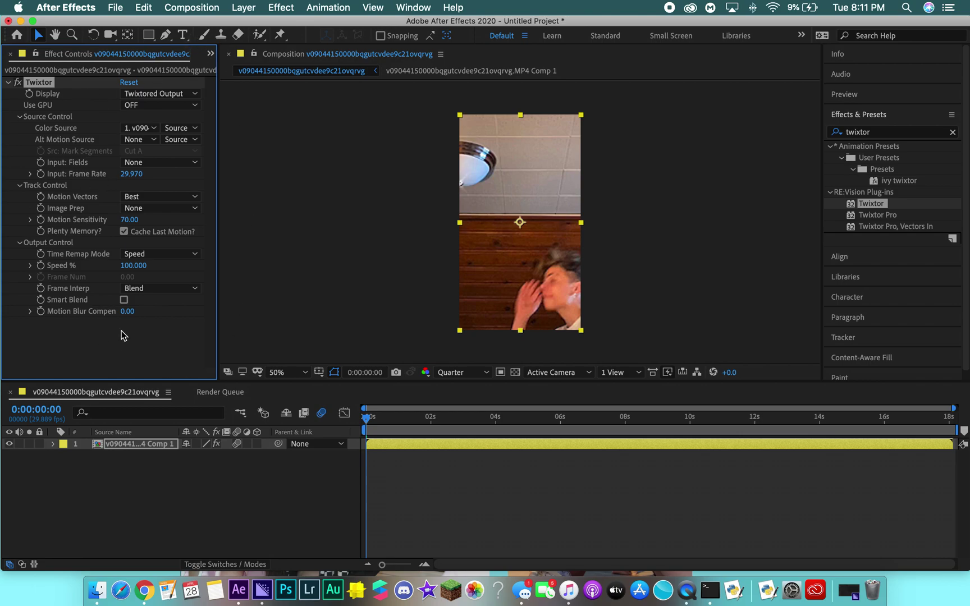
click(41, 265)
click(443, 449)
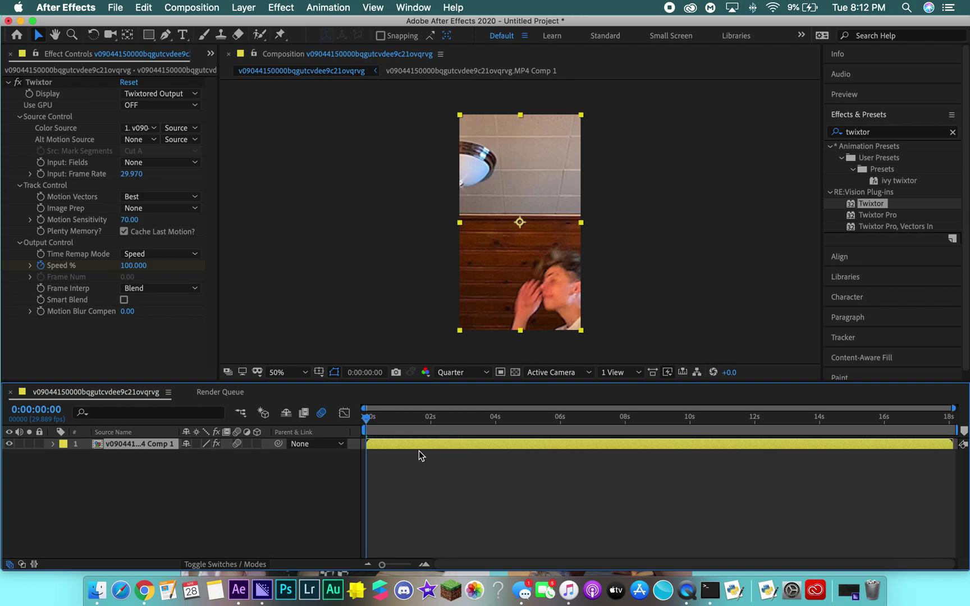
key(u)
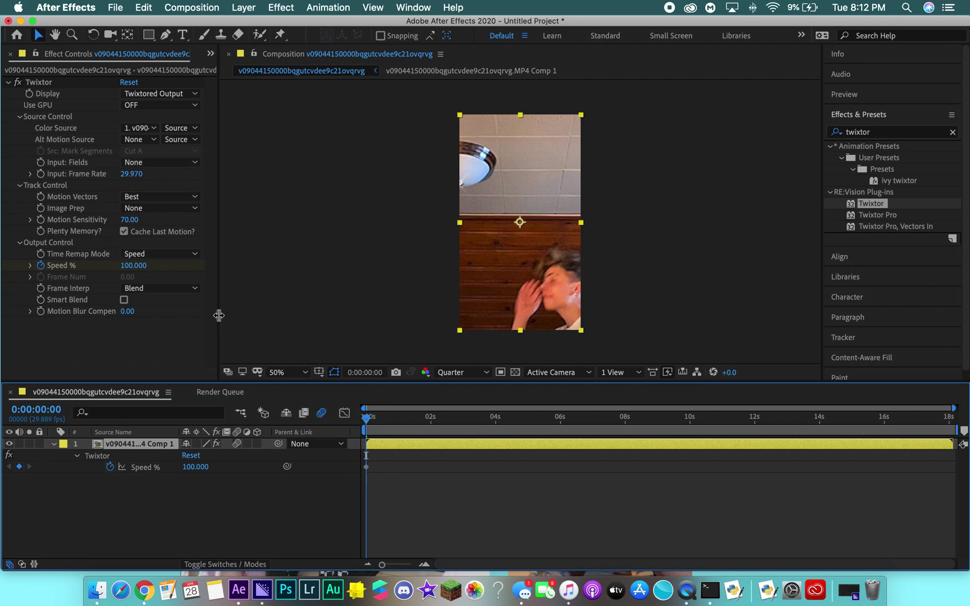
Change the starting Speed % keyframe to 20, preview, and move the time to one second.
click(133, 265)
text(20)
key(Return)
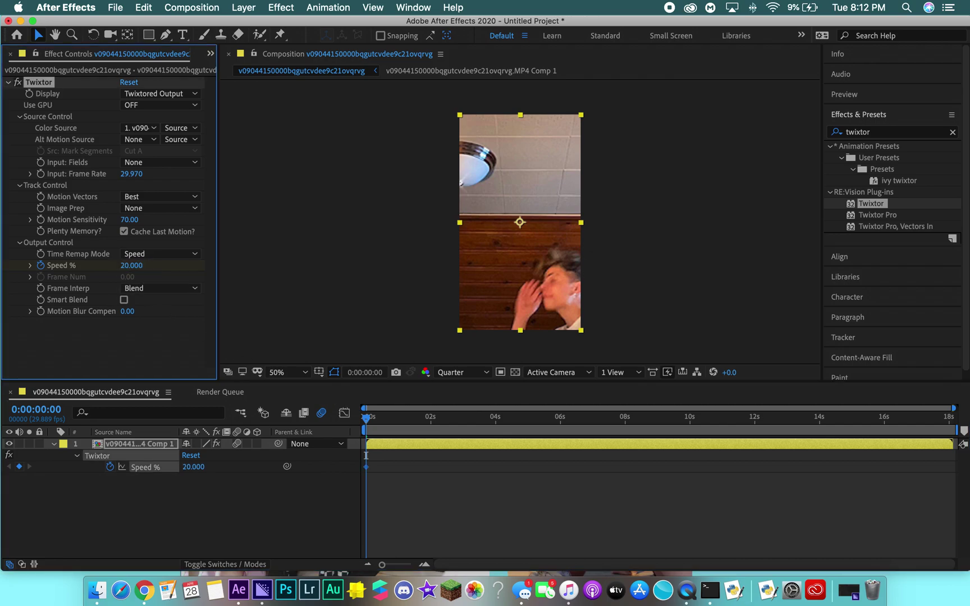
key(space)
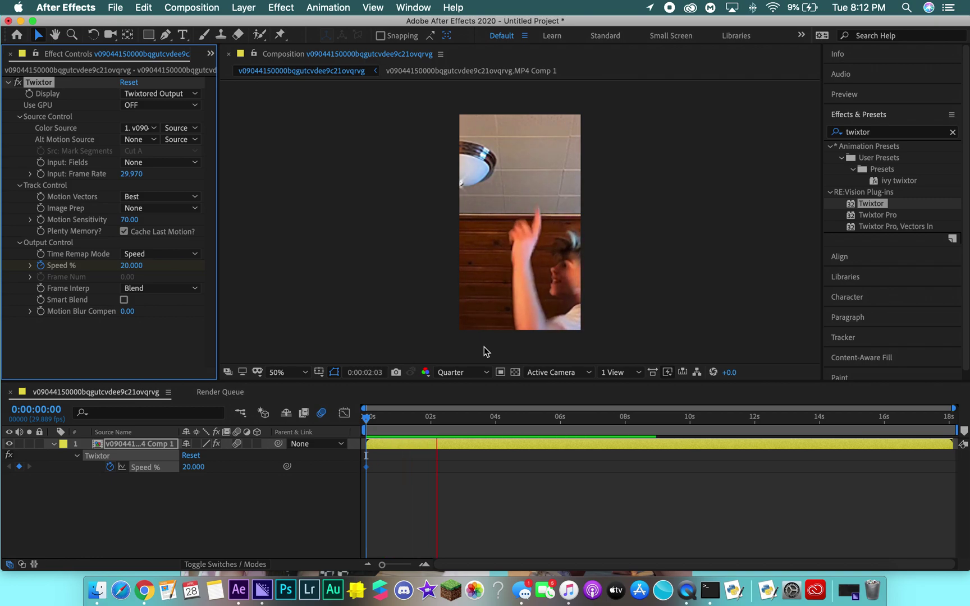
click(363, 422)
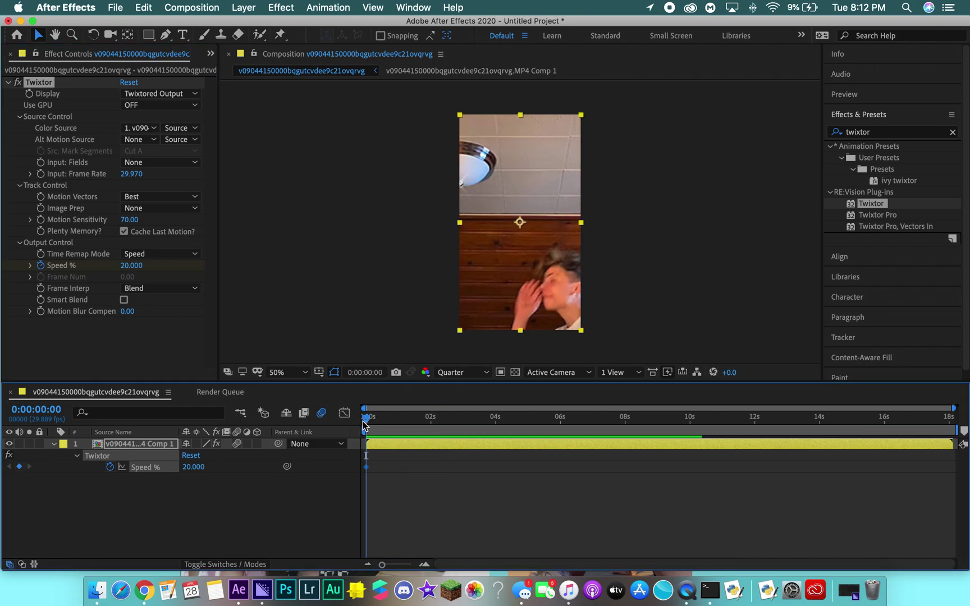
key(equal)
key(equal)
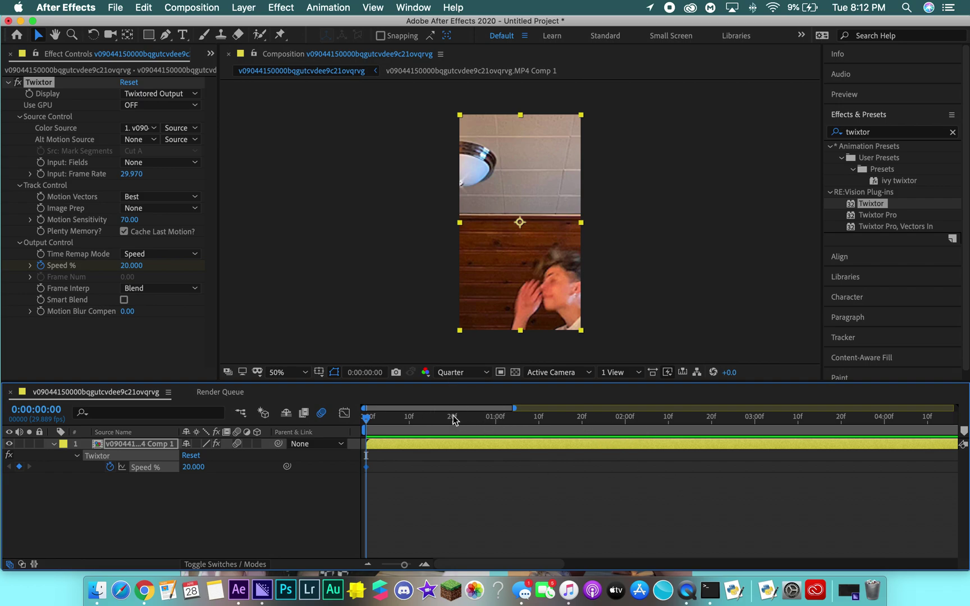
click(498, 418)
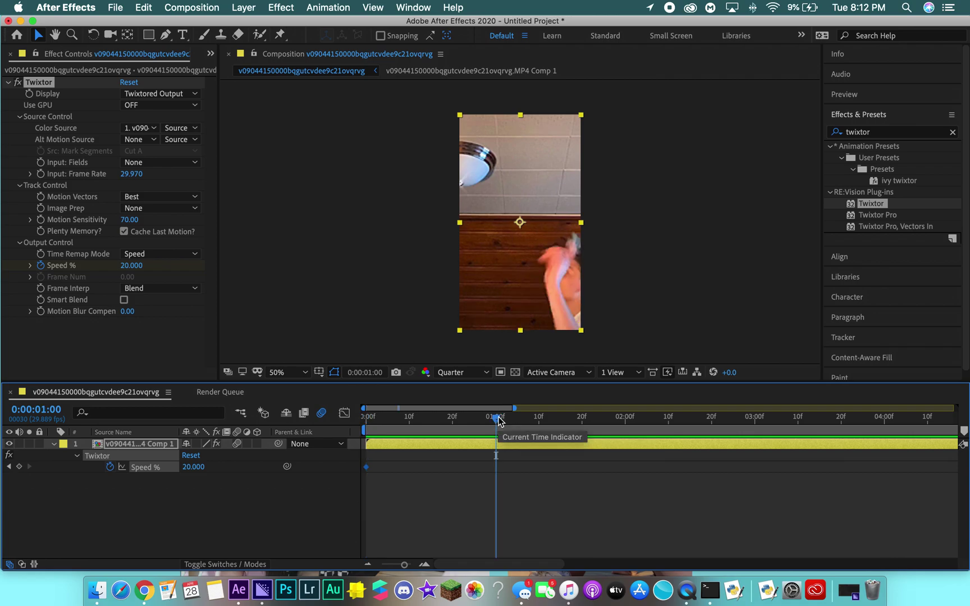
Add Speed % keyframes of 20 at 1:00, 150 at 1:03, and 20 at 1:06.
click(19, 467)
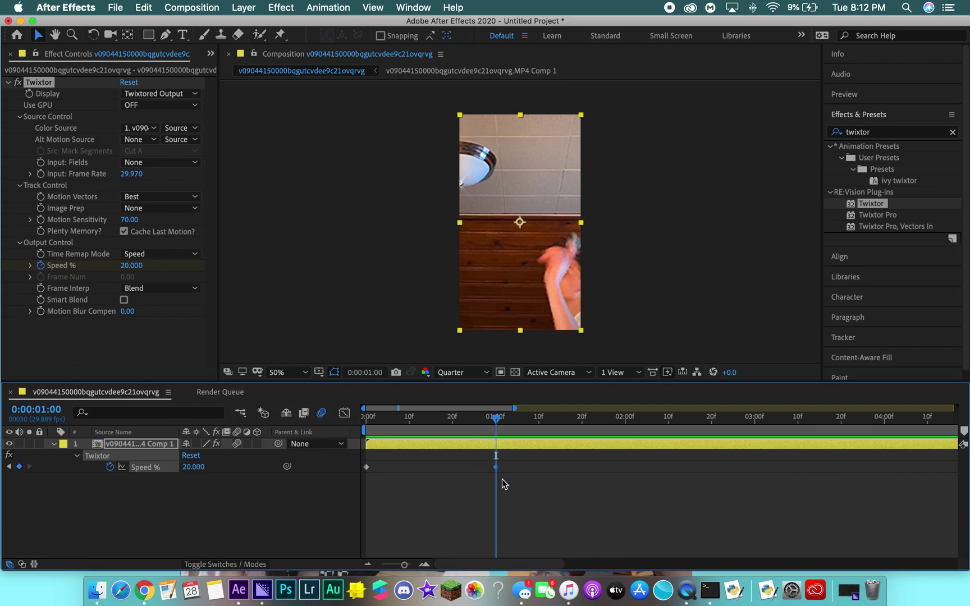
drag(496, 421, 511, 422)
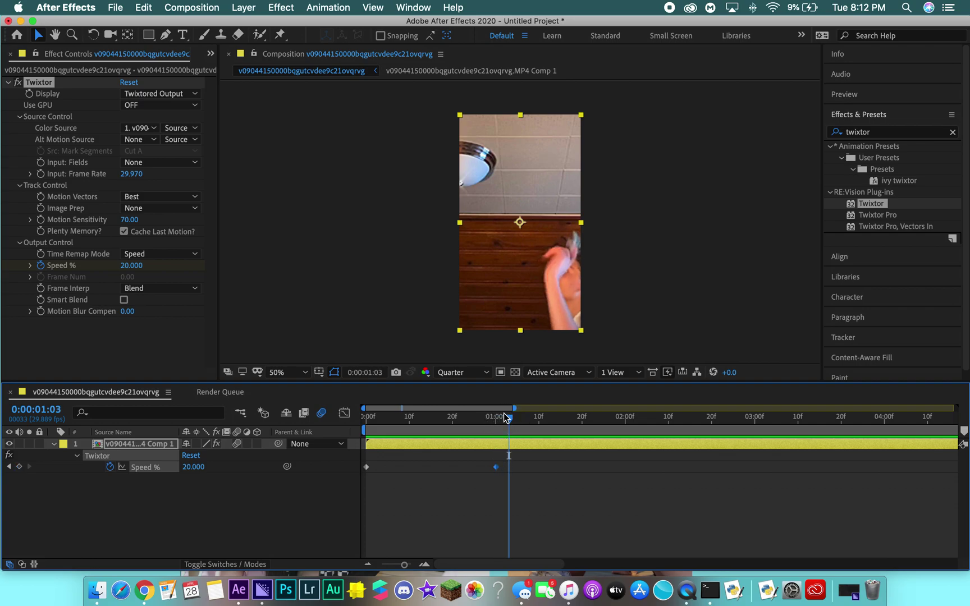
click(193, 467)
text(150)
key(Return)
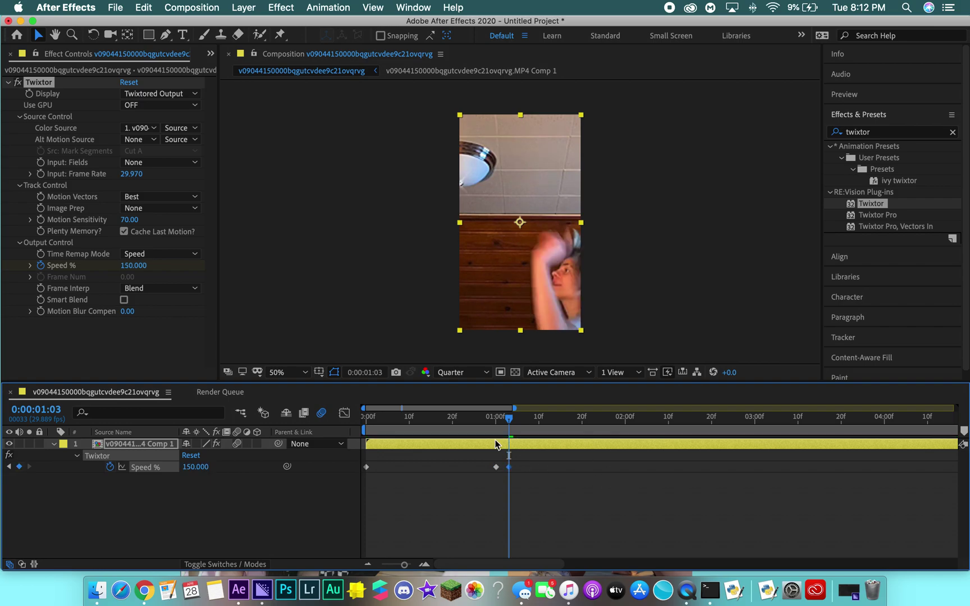
drag(512, 421, 522, 419)
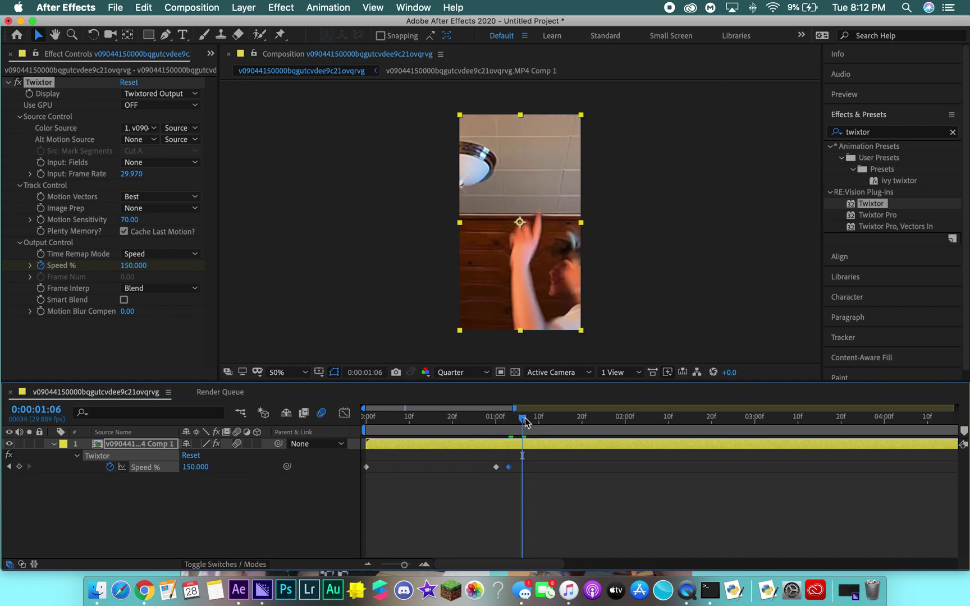
click(193, 467)
text(20)
key(Return)
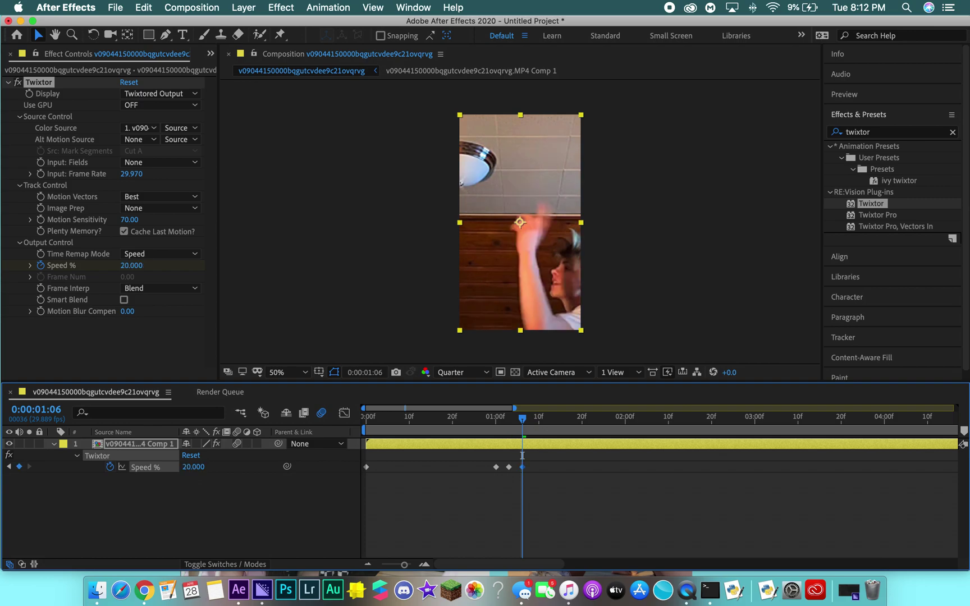
Zoom in and step through the speed ramp frame by frame around one second.
click(486, 425)
click(497, 424)
key(equal)
key(equal)
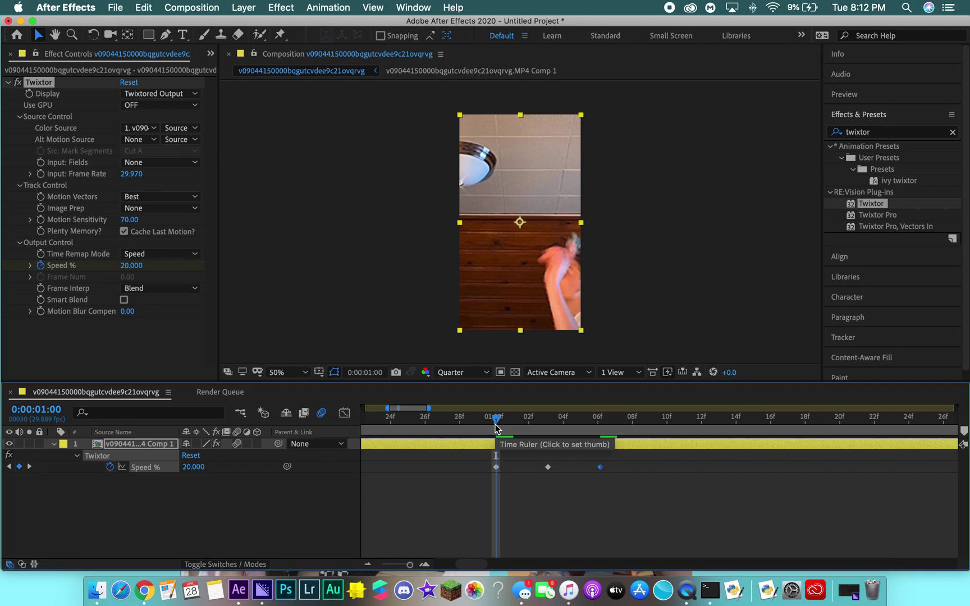
click(499, 419)
drag(499, 418, 402, 427)
key(space)
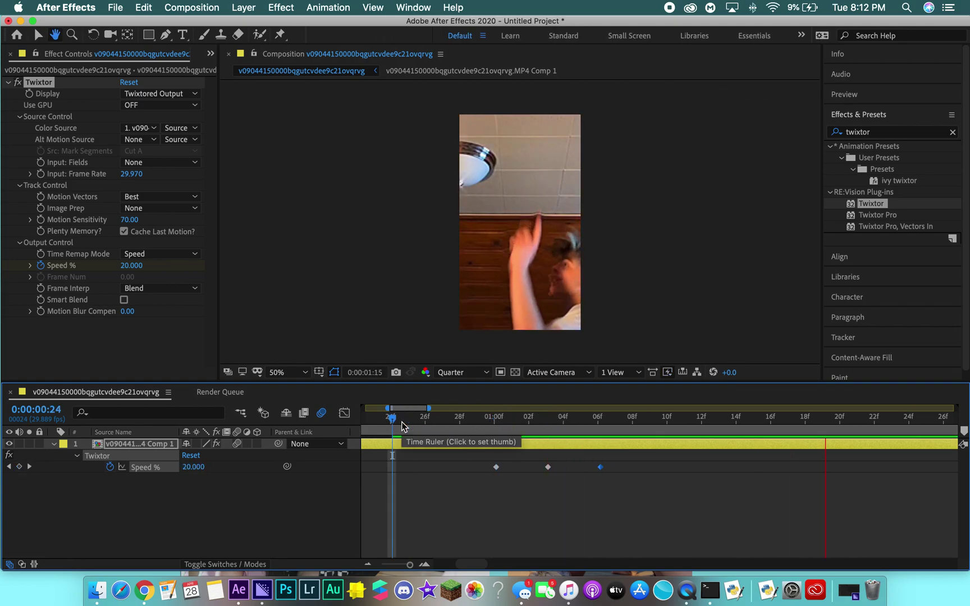
Spread the outer ramp keyframes two frames apart and preview the adjusted ramp.
click(605, 478)
drag(600, 467, 634, 467)
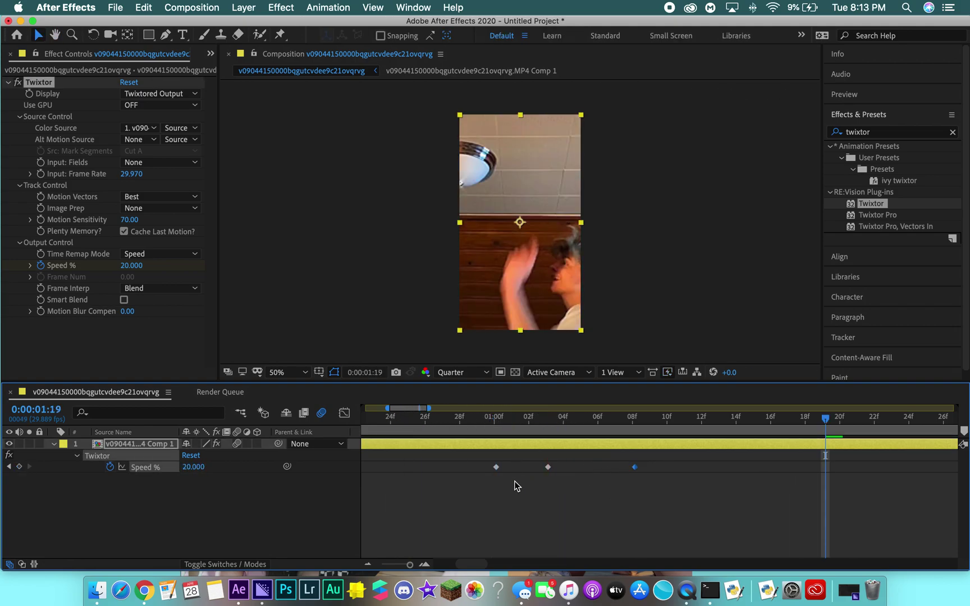
click(498, 472)
drag(496, 467, 464, 467)
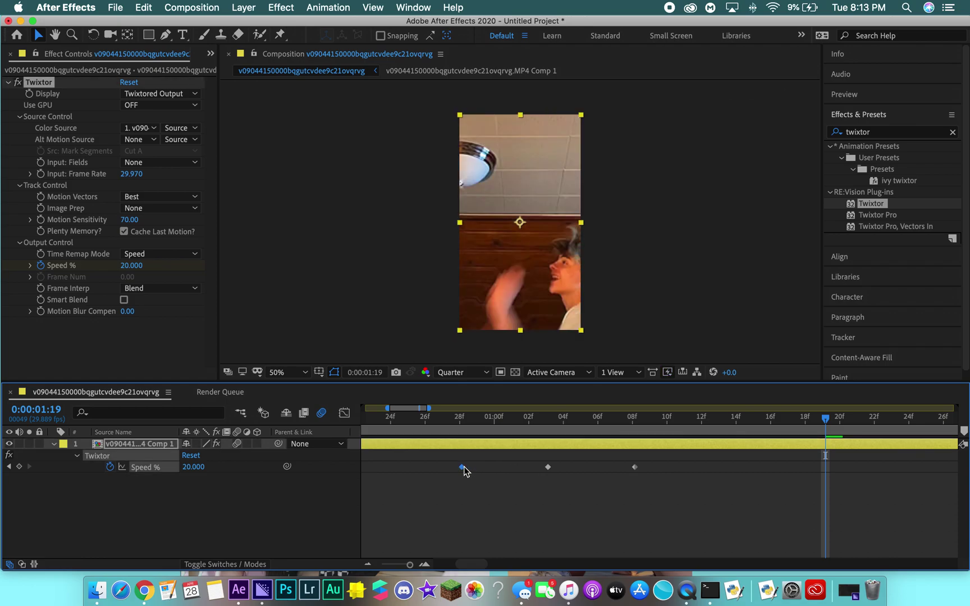
key(minus)
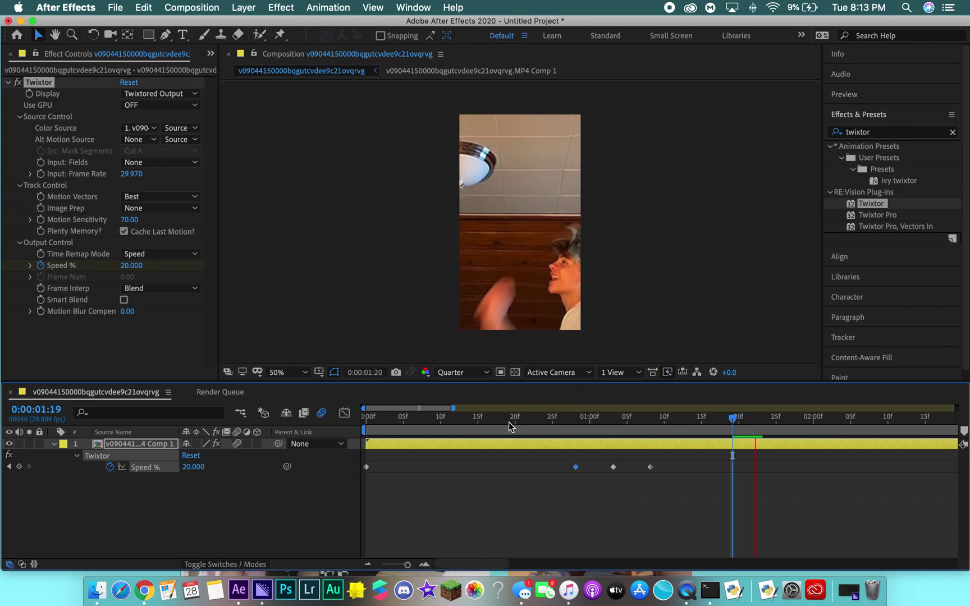
click(509, 419)
key(space)
click(702, 443)
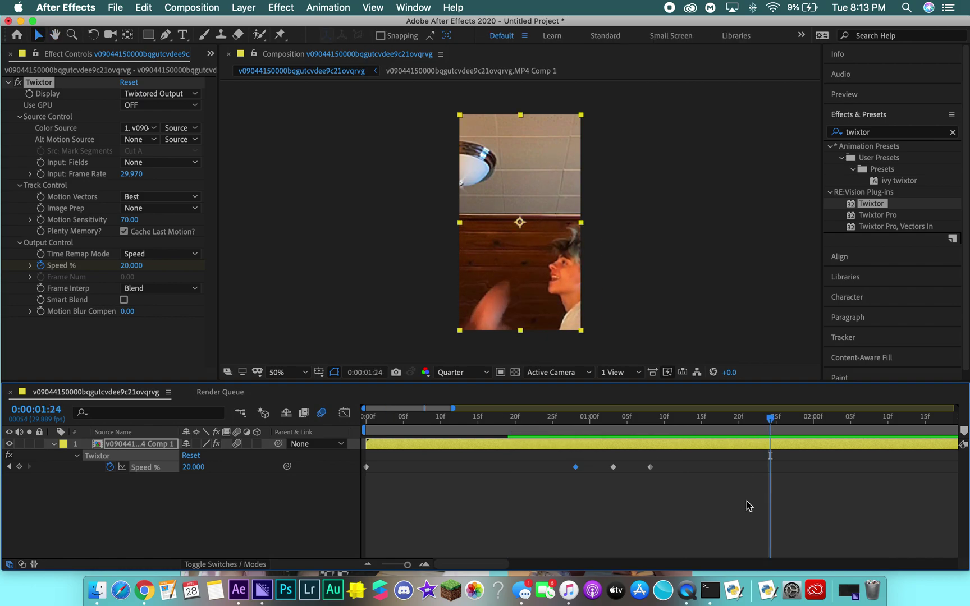
drag(482, 443, 650, 442)
Key Speed % at 2:03, then set 200 at 2:07 and 20 a few frames later.
click(19, 466)
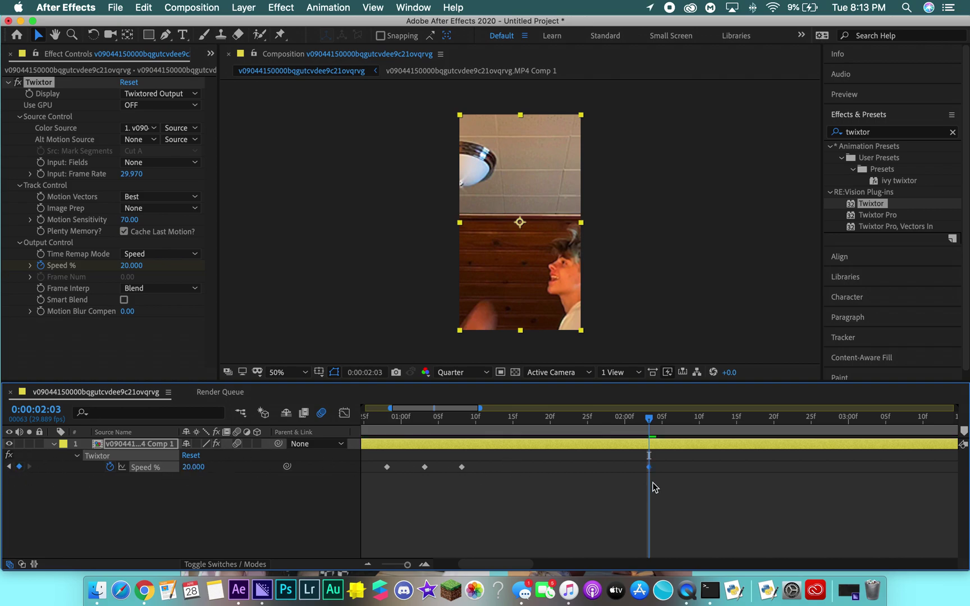
drag(654, 423, 681, 422)
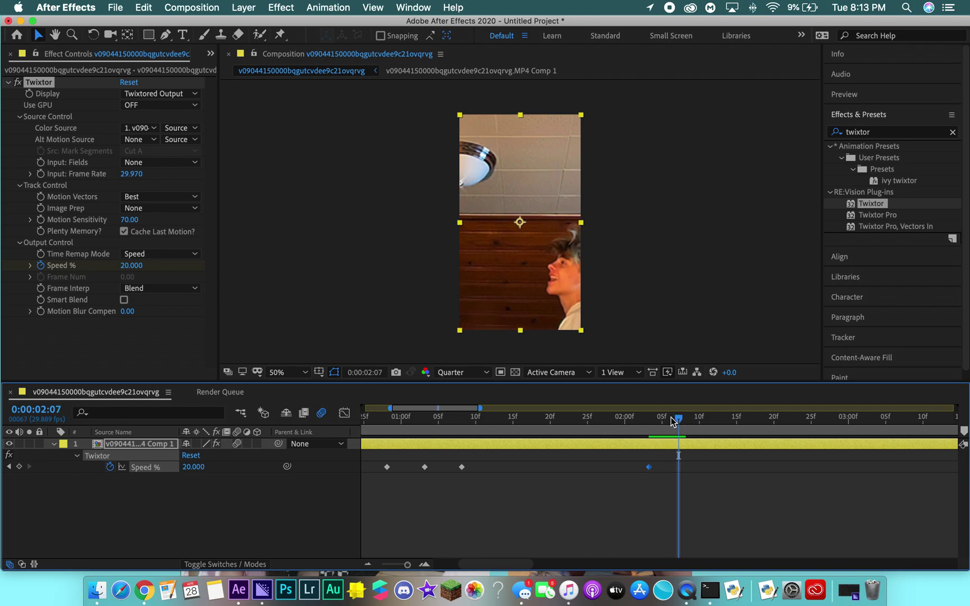
click(193, 467)
text(200)
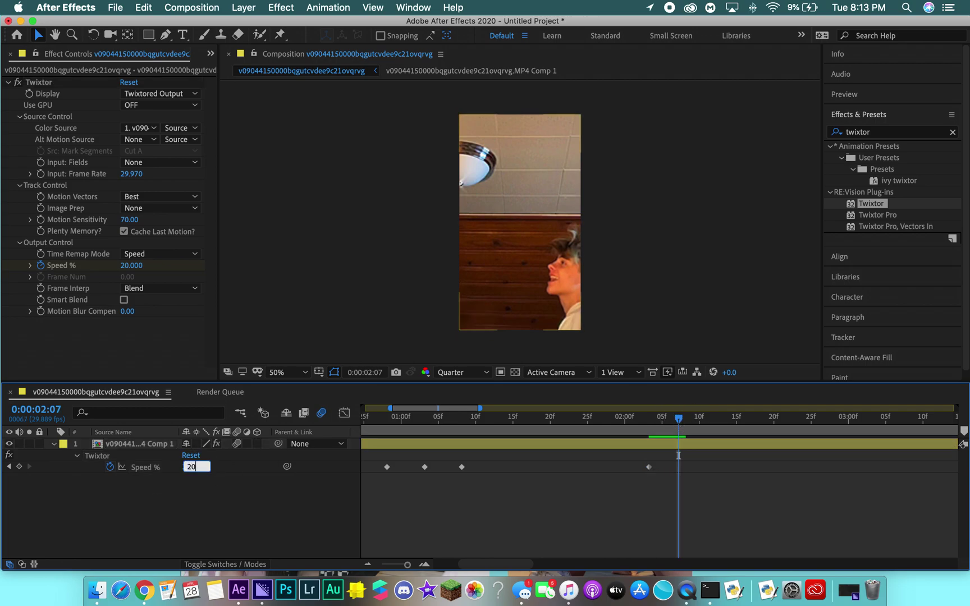
key(Return)
drag(677, 419, 710, 420)
click(194, 466)
text(20)
key(Return)
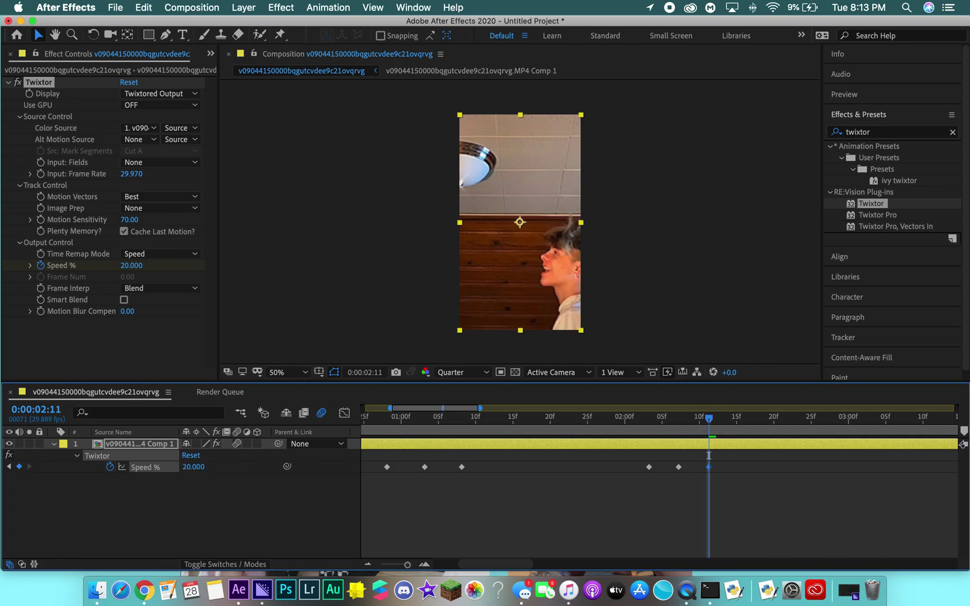
Scrub through the new ramp and preview the clip from the start.
drag(641, 420, 538, 373)
key(;)
drag(379, 421, 325, 418)
key(space)
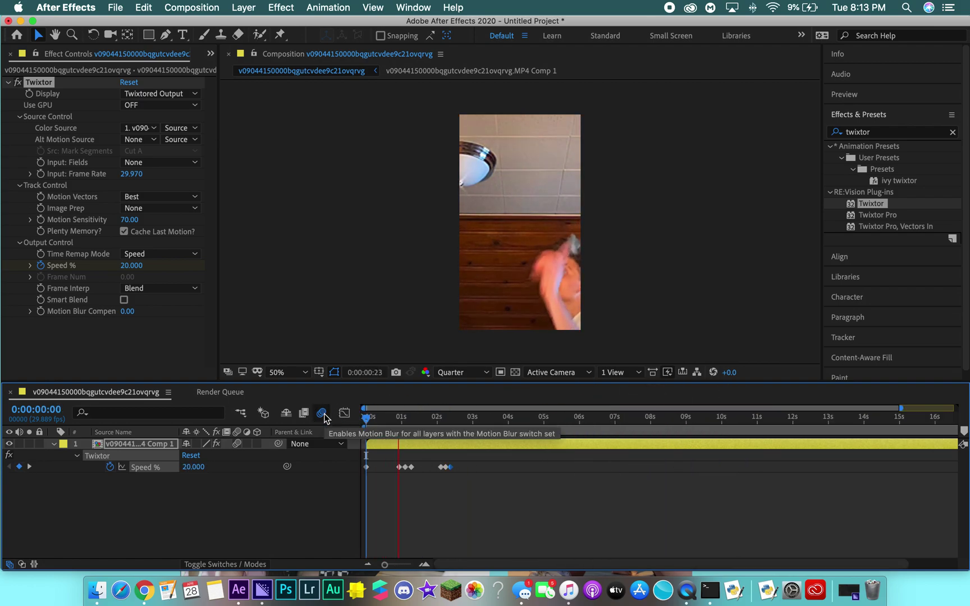
Add a 20–200–20 Speed % ramp with keyframes at 4:03, 4:10 and 4:17.
click(455, 424)
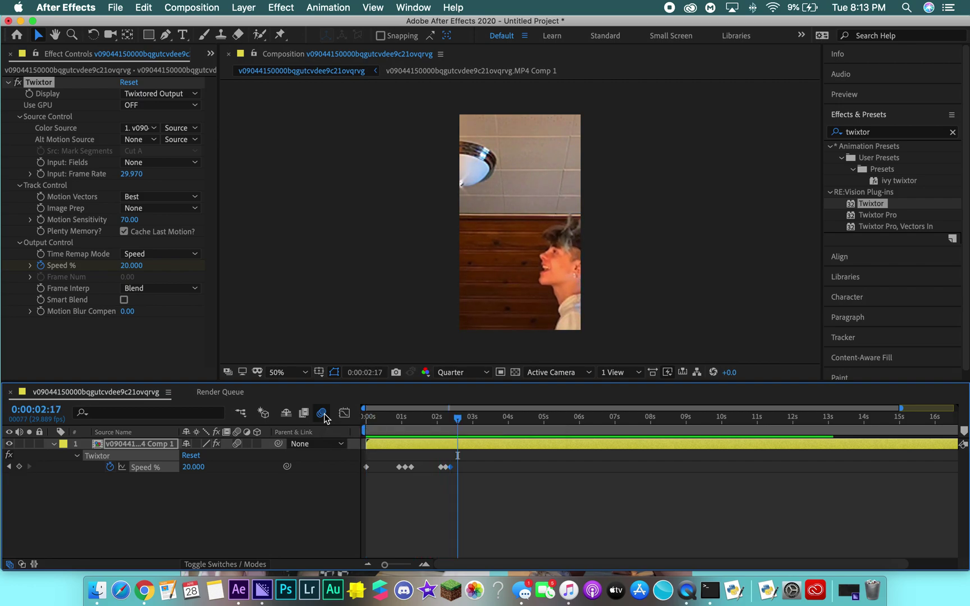
key(;)
drag(459, 416, 676, 447)
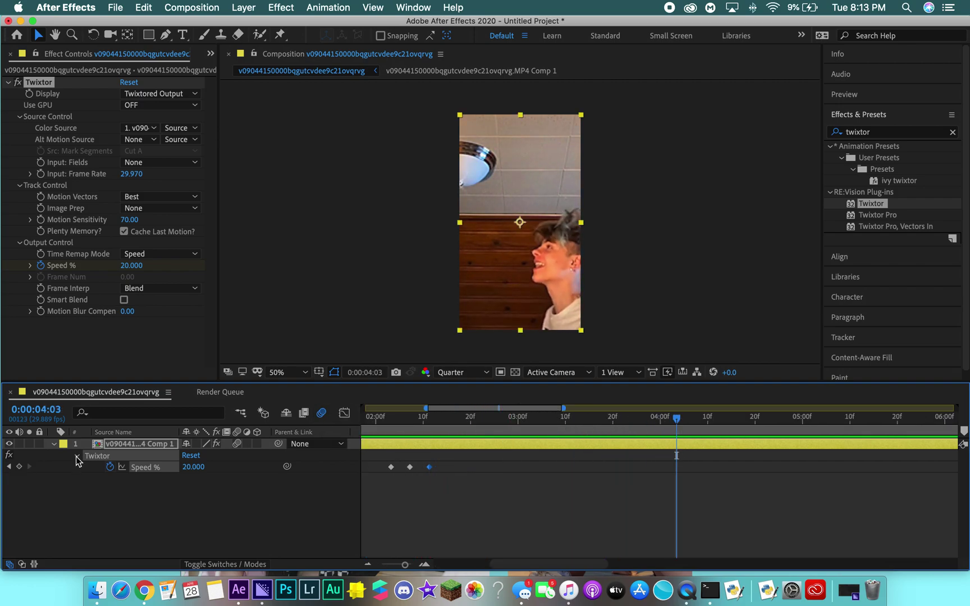
click(19, 467)
drag(678, 419, 713, 422)
click(196, 467)
text(200)
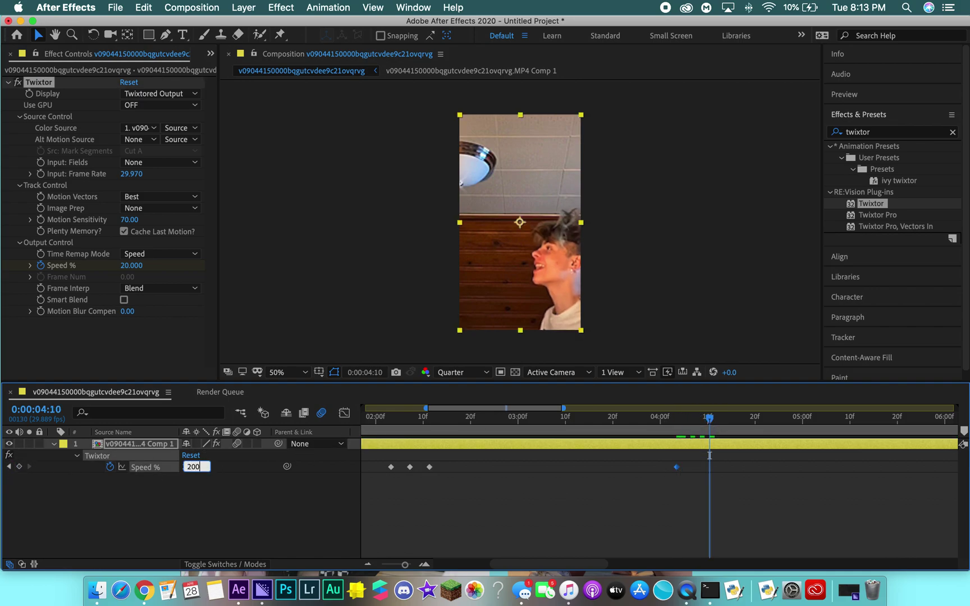
key(Return)
drag(717, 423, 743, 421)
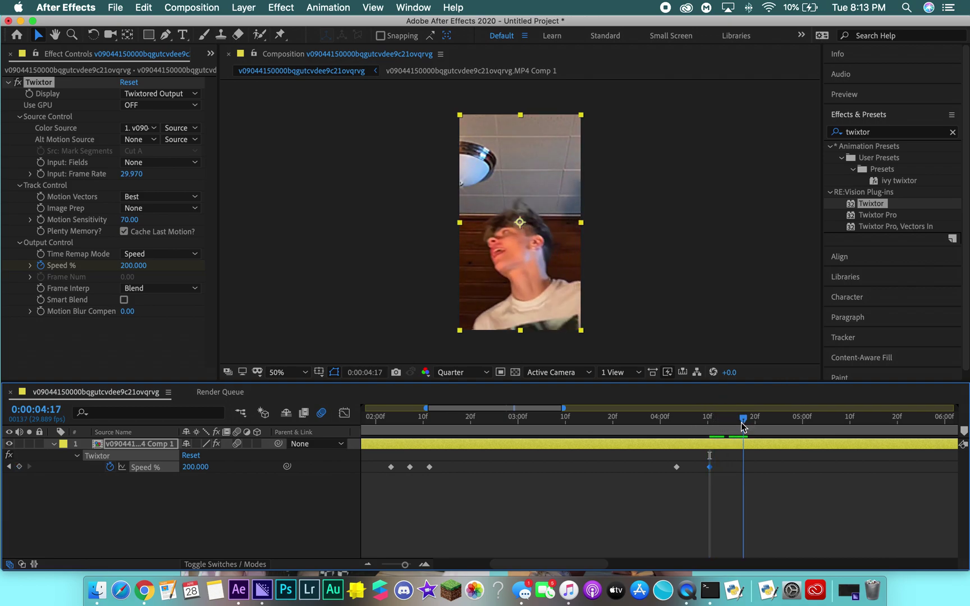
click(205, 467)
text(200)
key(Return)
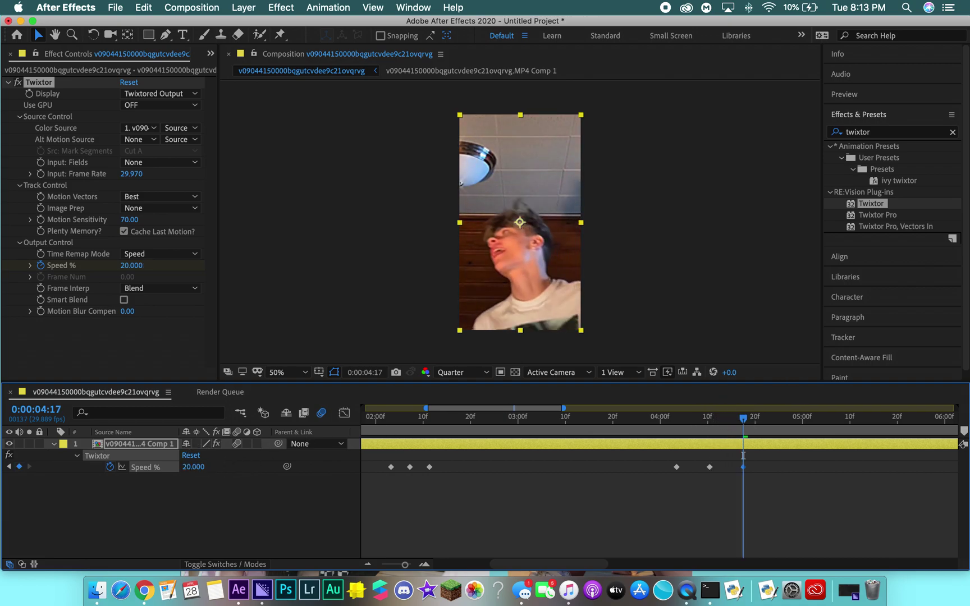
Zoom out to the whole clip and preview the ramps from about 2:01.
key(minus)
key(minus)
drag(449, 421, 440, 422)
key(space)
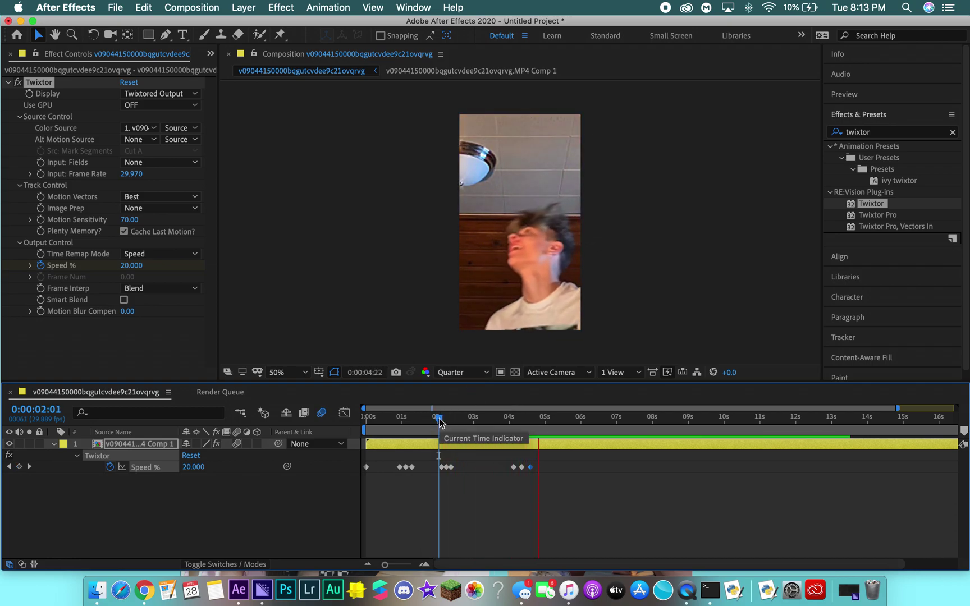
Key Speed % at 5:18, then set 200 at 6:01 and 20 at 6:13.
key(space)
click(567, 422)
click(19, 467)
drag(568, 420, 583, 420)
click(200, 466)
text(200)
key(Return)
drag(583, 421, 598, 423)
click(194, 466)
text(20)
key(Return)
Shift the 200 keyframe slightly earlier and preview the ramp from 5:05.
key(=)
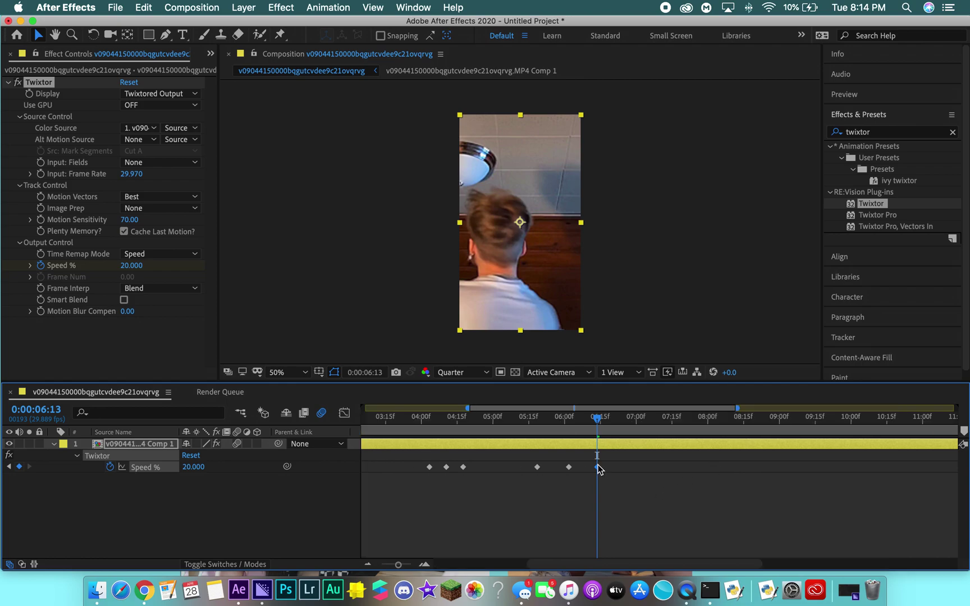
click(562, 467)
drag(597, 467, 583, 467)
click(506, 428)
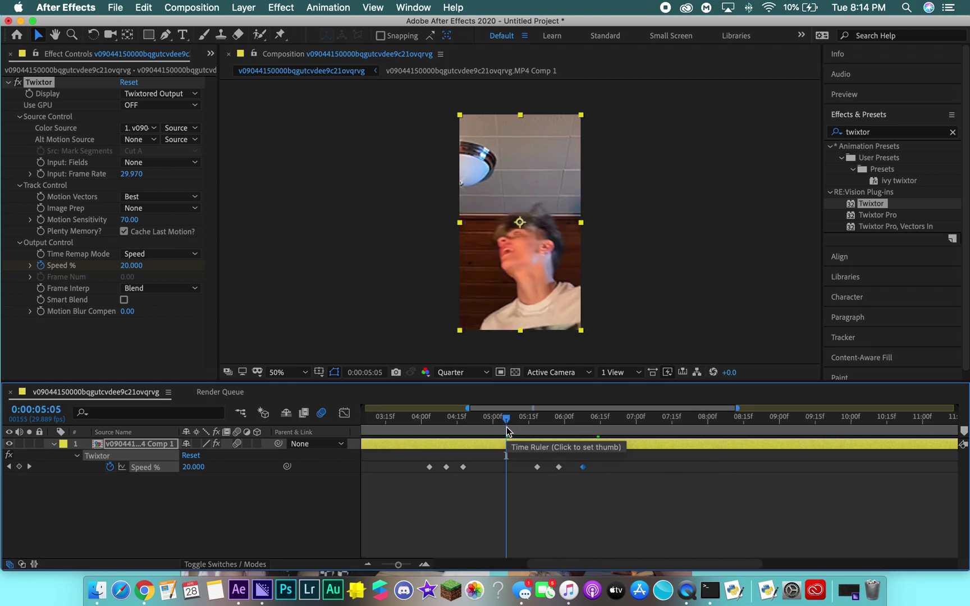
key(space)
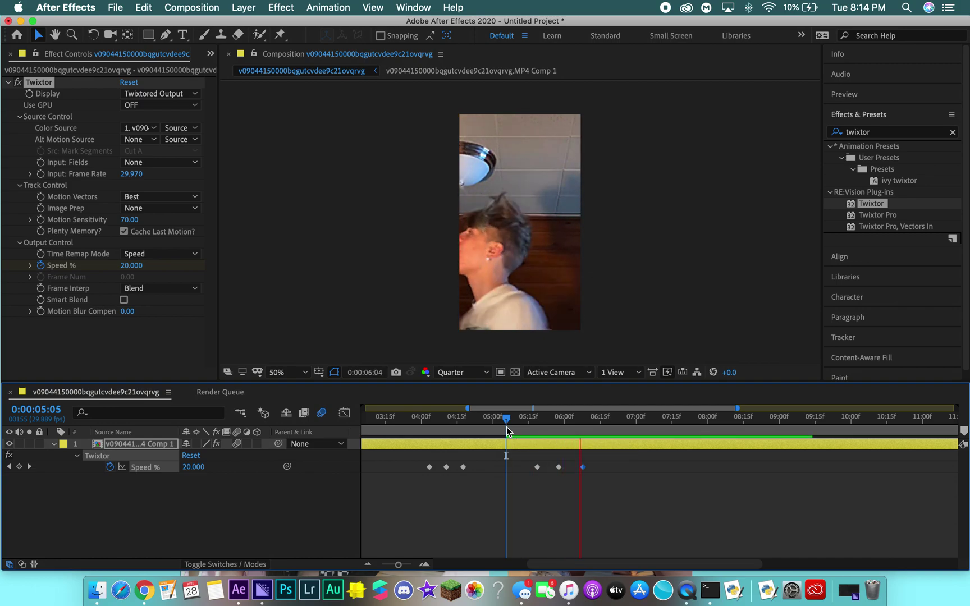
key(space)
Set Speed % to 200 at 7:12 and 20 at 7:26, then zoom out.
drag(612, 422, 635, 422)
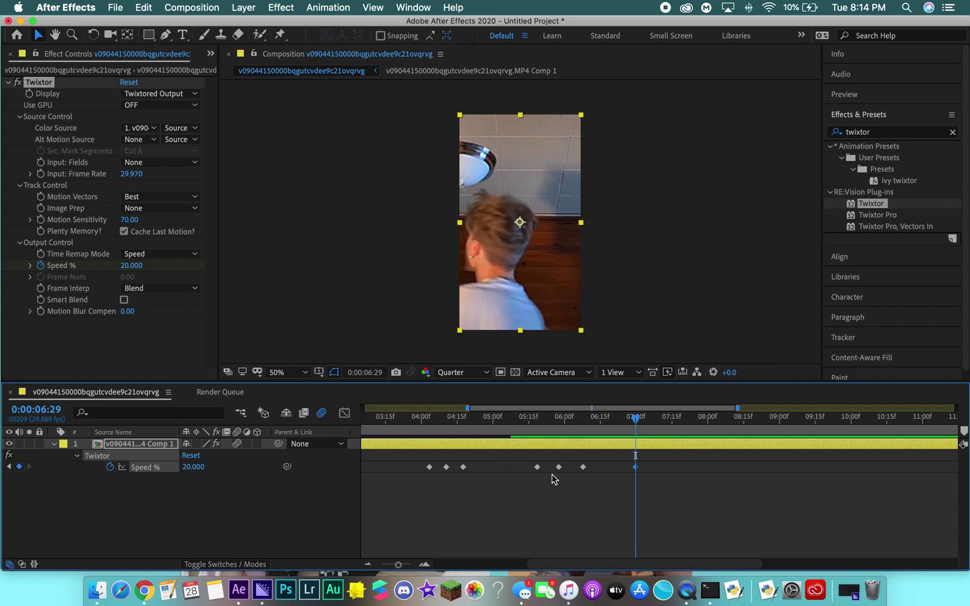
drag(635, 418, 666, 418)
click(194, 467)
text(200)
key(Return)
drag(676, 421, 703, 424)
click(195, 467)
text(20)
key(Return)
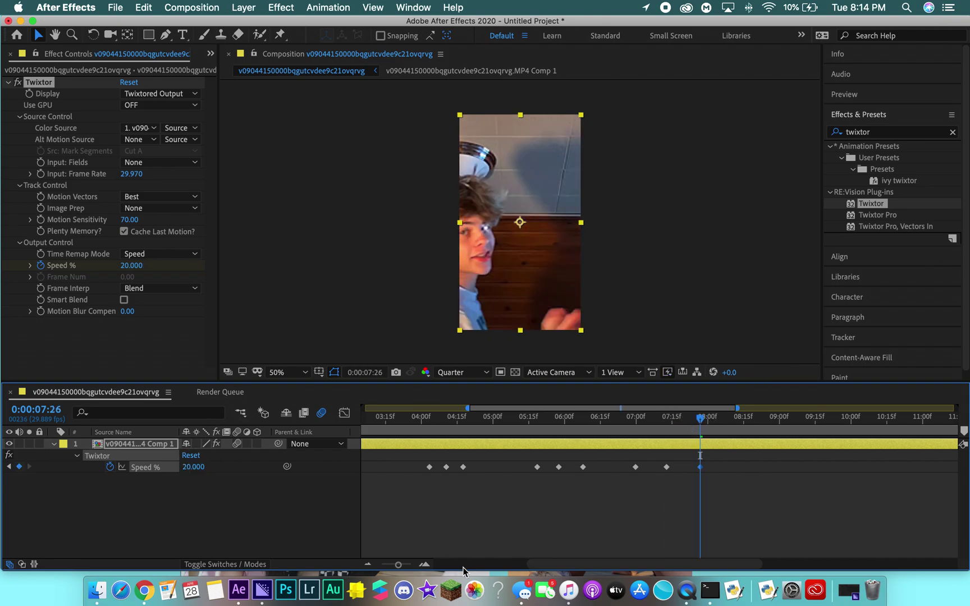
key(minus)
click(459, 425)
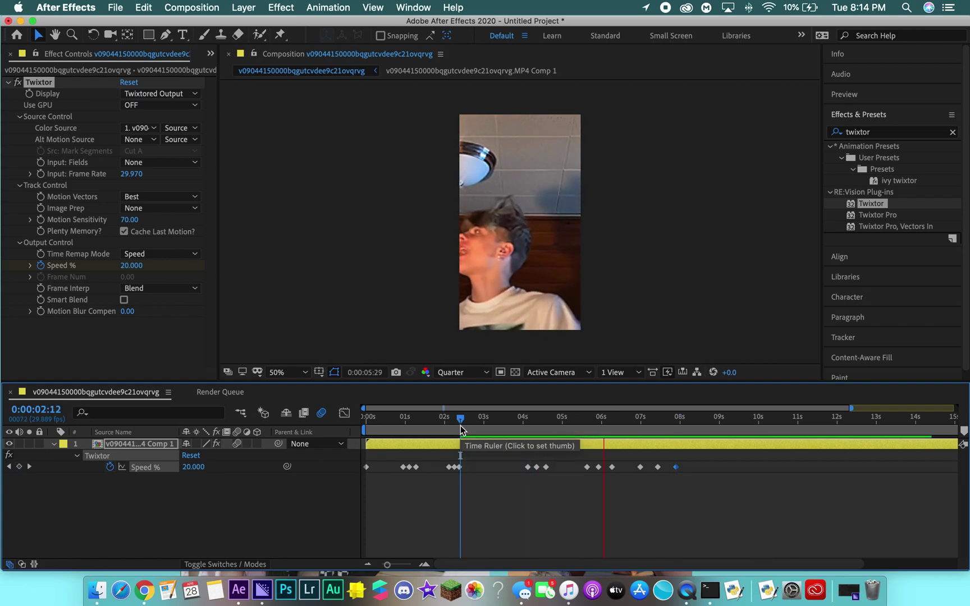
Split the clip layer at about 8:05, delete the remainder, and end the work area there.
key(space)
drag(691, 414, 584, 424)
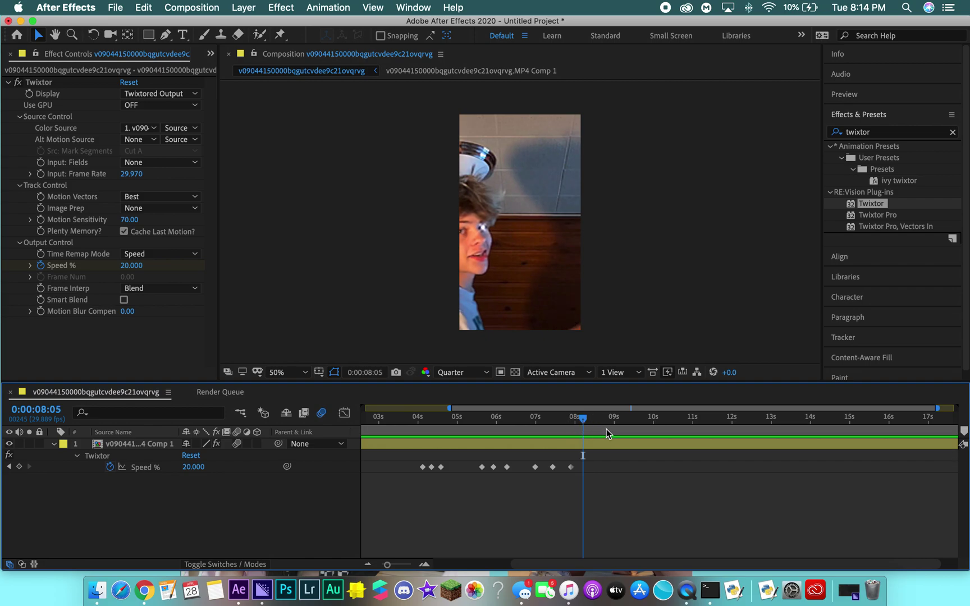
click(607, 444)
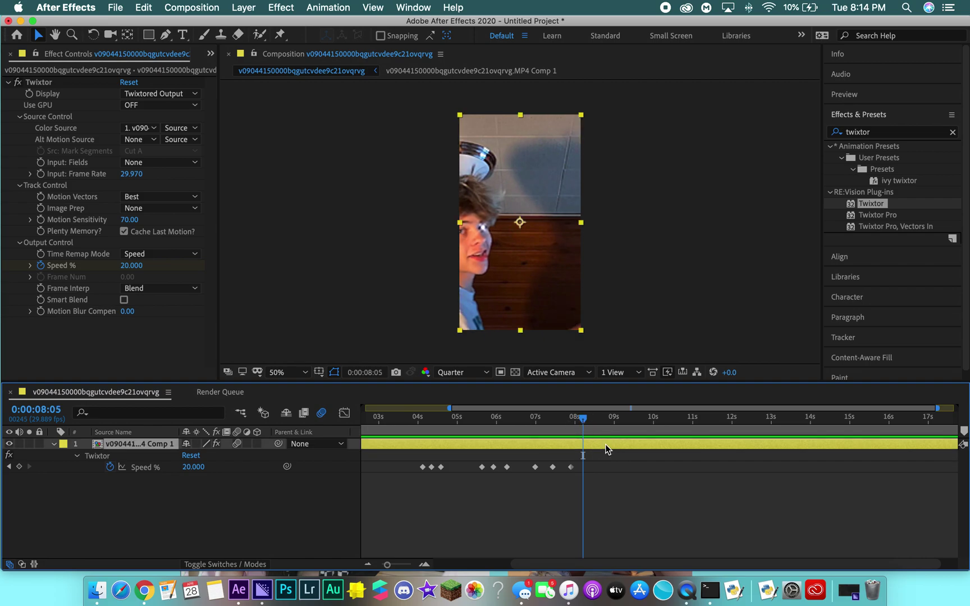
key(super+shift+d)
key(Delete)
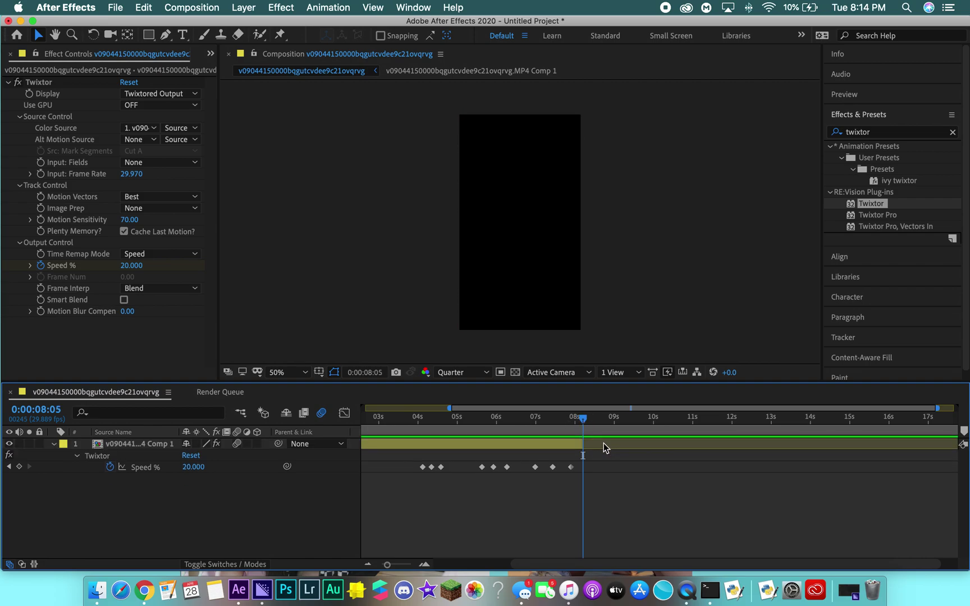
key(minus)
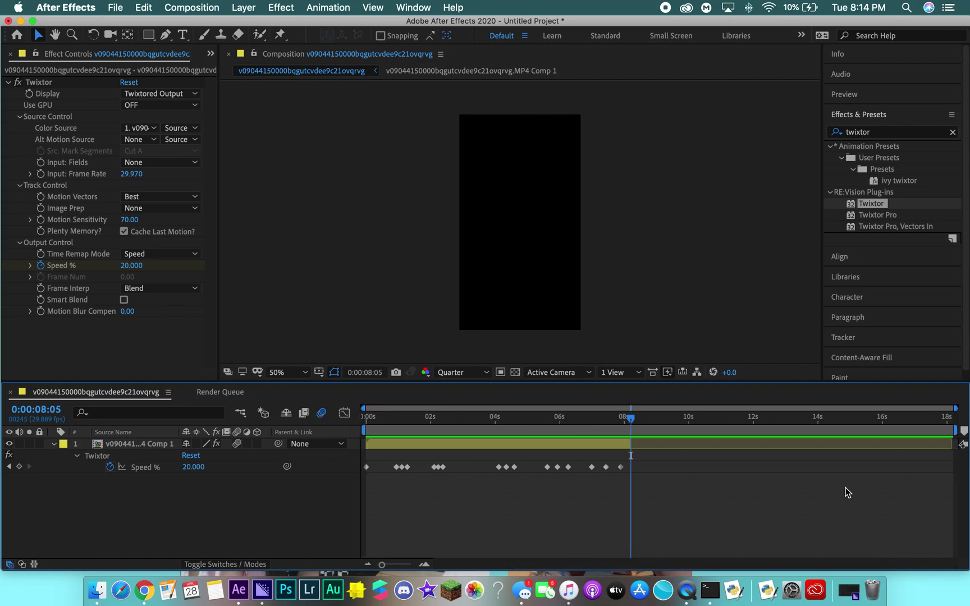
key(n)
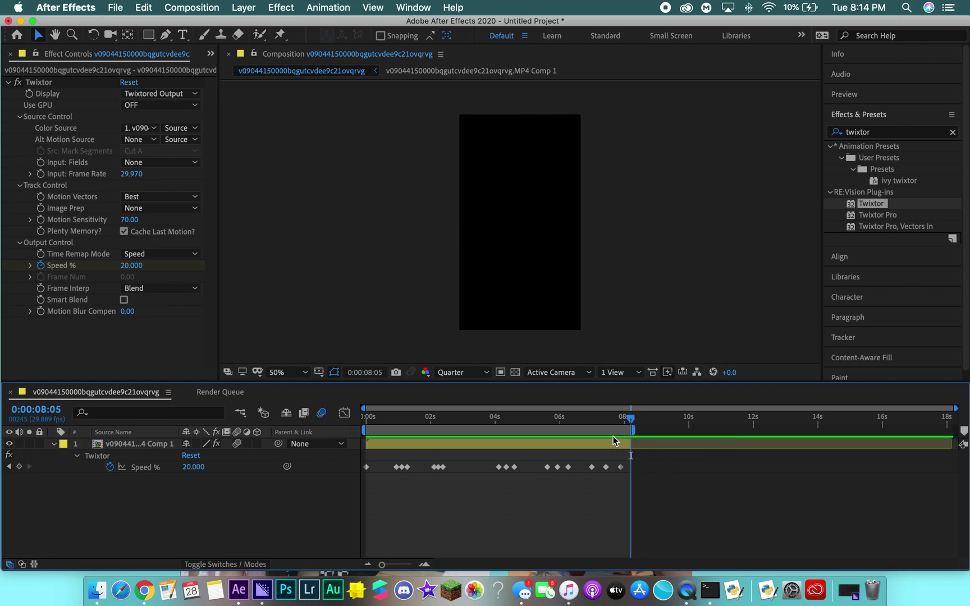
click(597, 420)
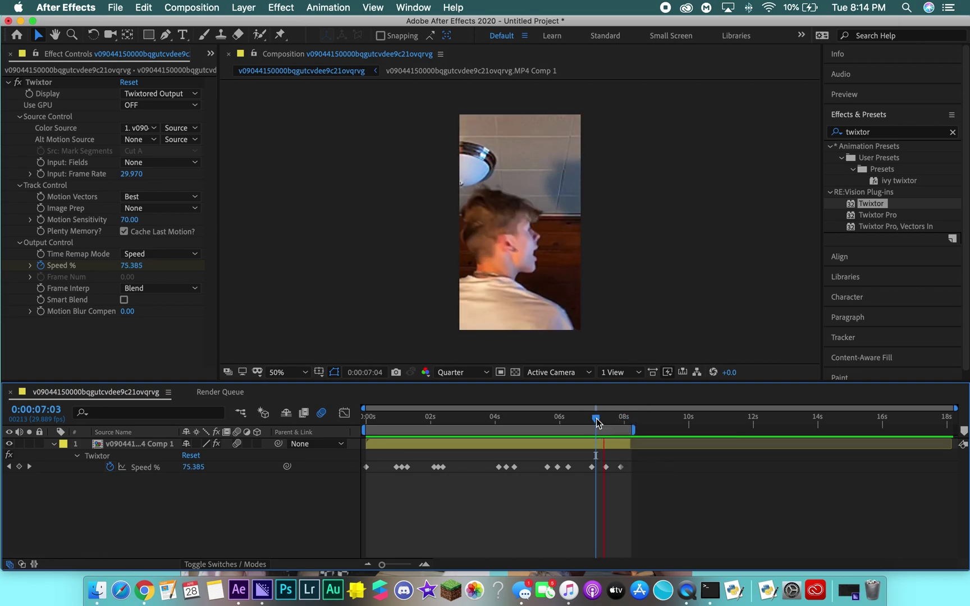
key(space)
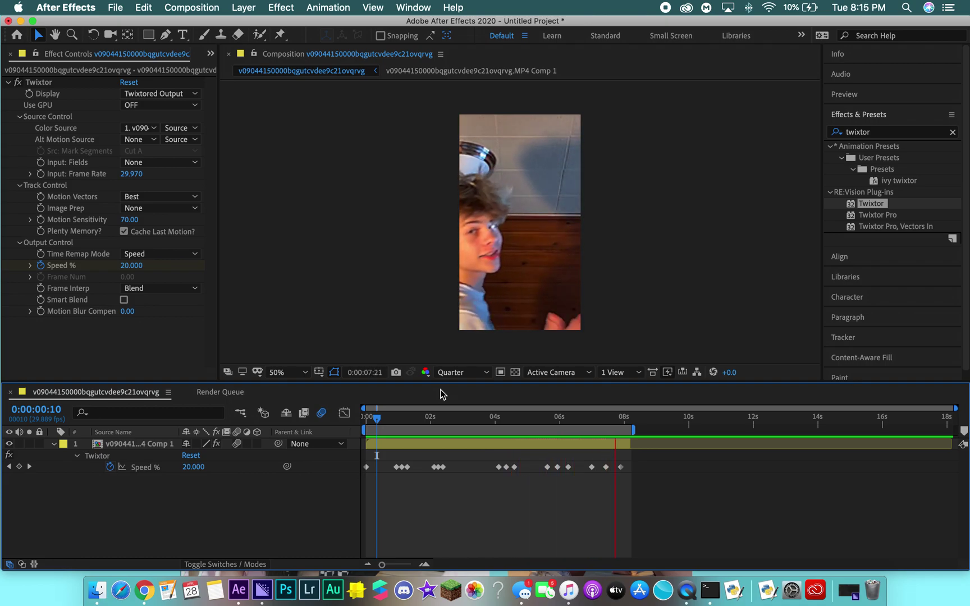
key(space)
Select all Speed % keyframes and apply Easy Ease (F9).
click(627, 476)
drag(627, 476, 284, 449)
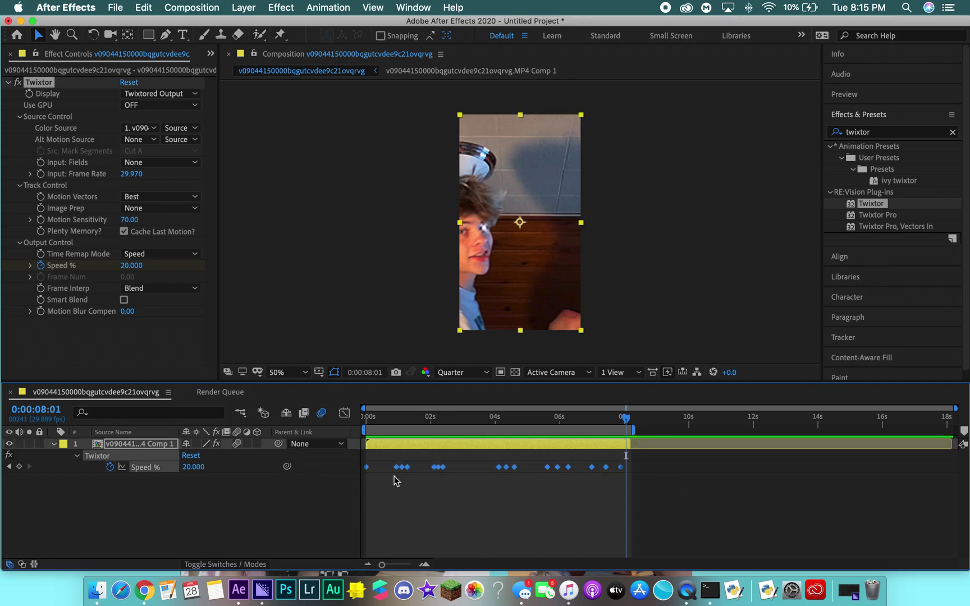
right_click(404, 469)
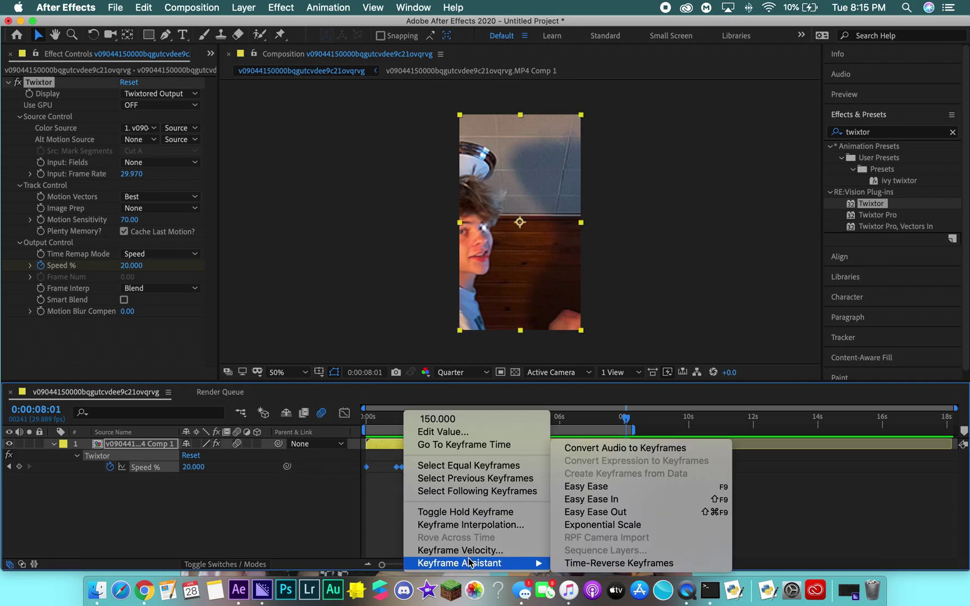
mouse_move(491, 564)
click(391, 454)
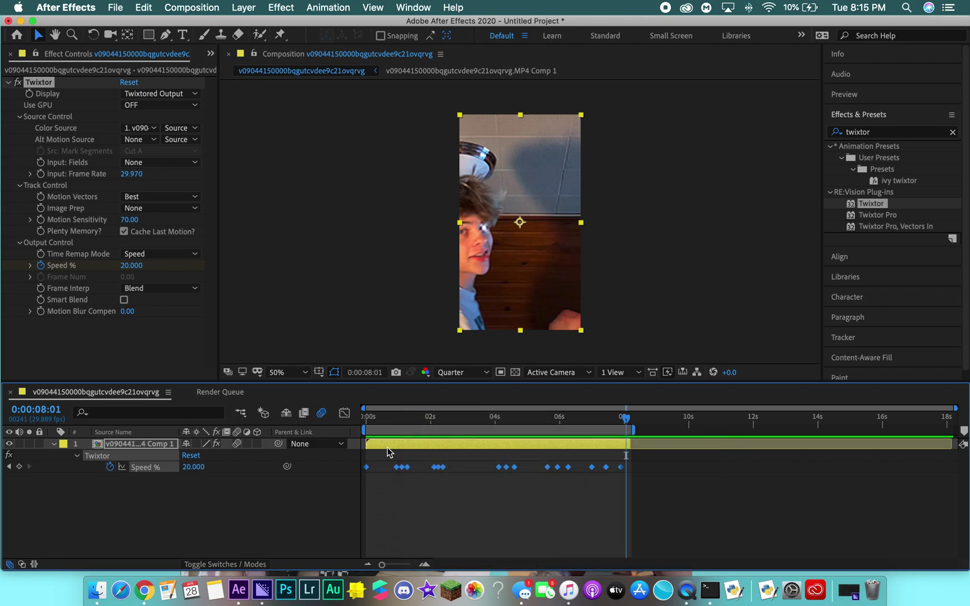
key(F9)
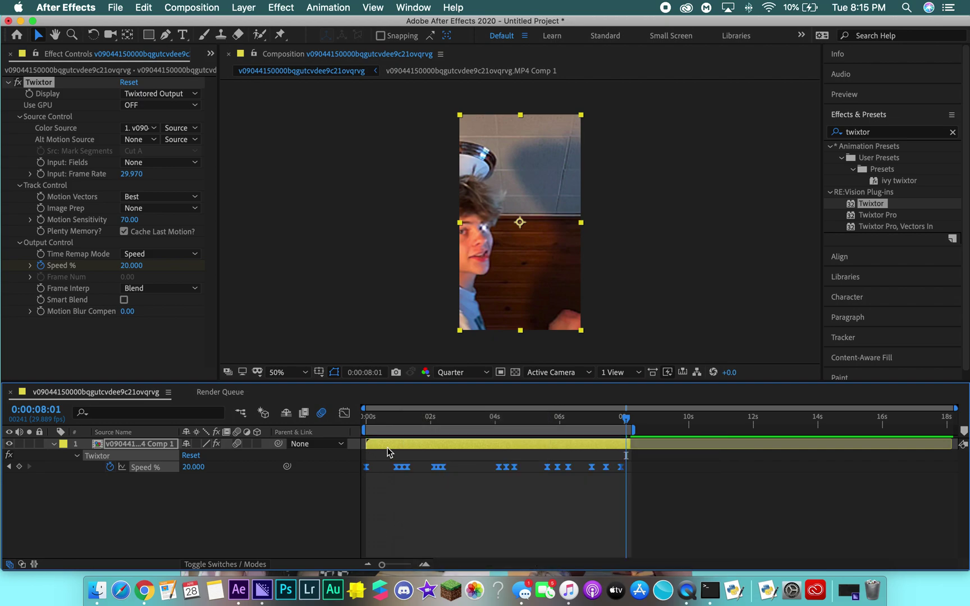
Deselect the layer and preview the eased ramps from the start.
click(516, 514)
click(375, 418)
drag(364, 421, 350, 418)
key(space)
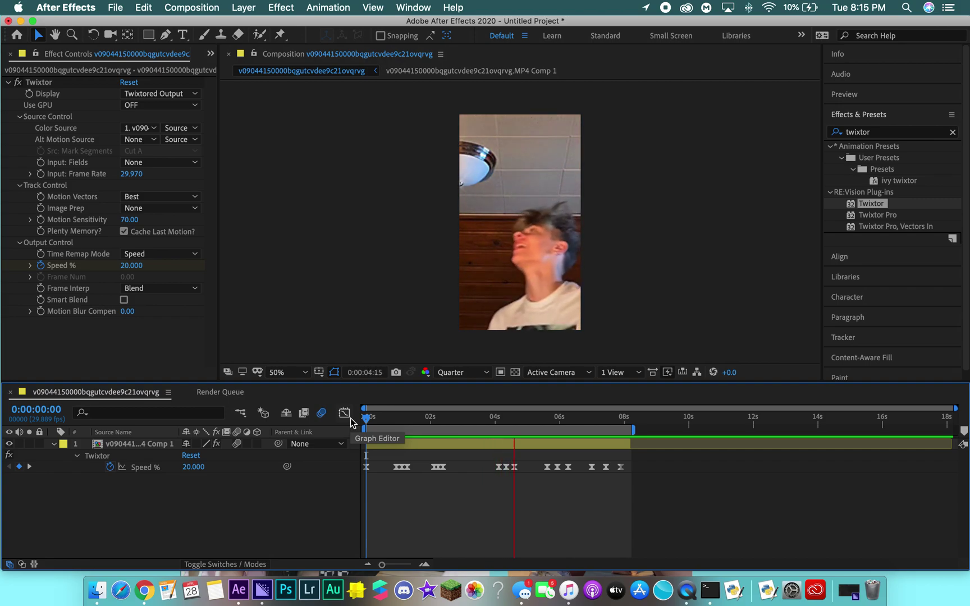
Show the Speed % graph with all keyframes selected and zoom in.
key(space)
drag(633, 475, 337, 441)
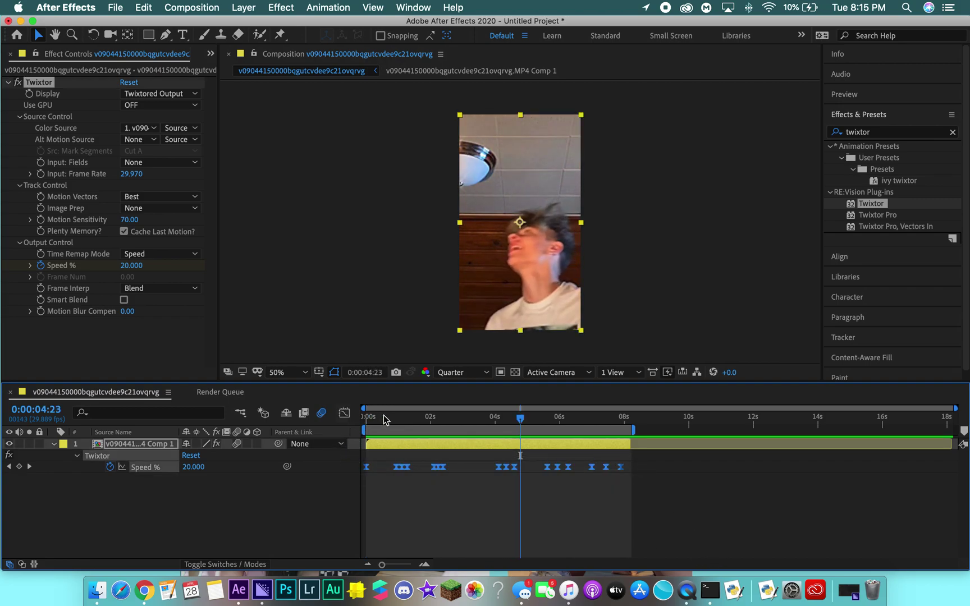
click(344, 413)
drag(638, 481, 332, 505)
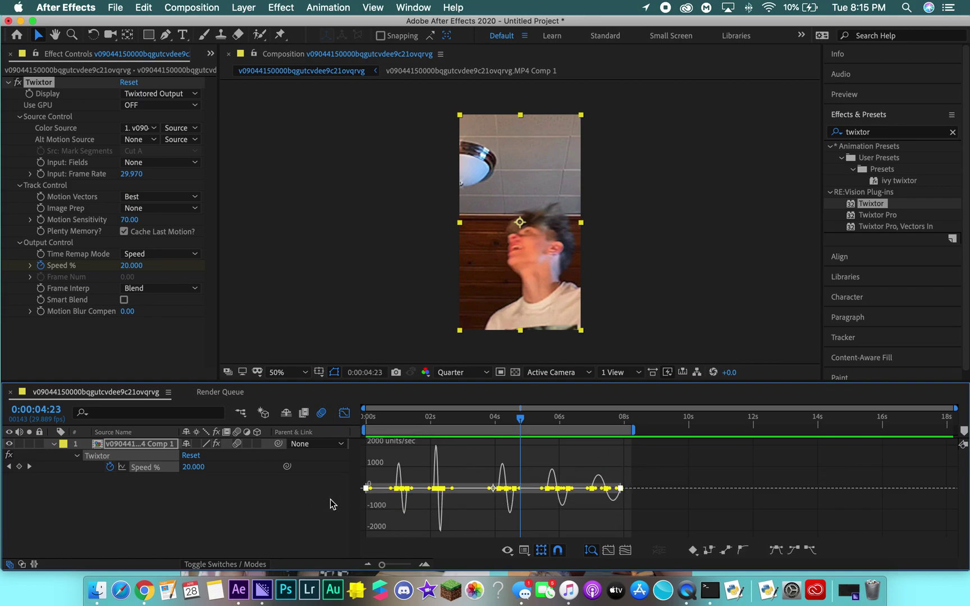
key(equal)
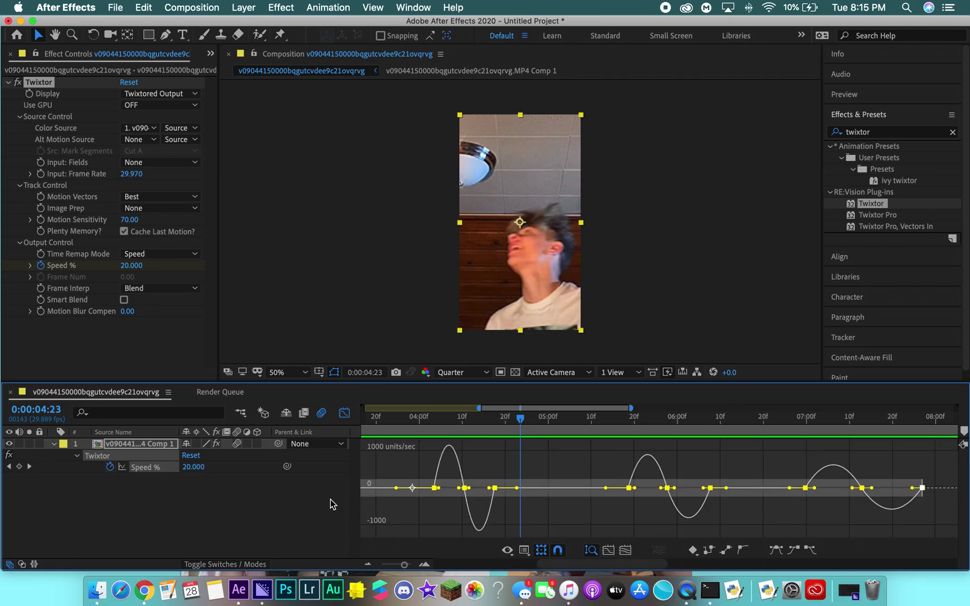
key(equal)
scroll(585, 504, left, 5)
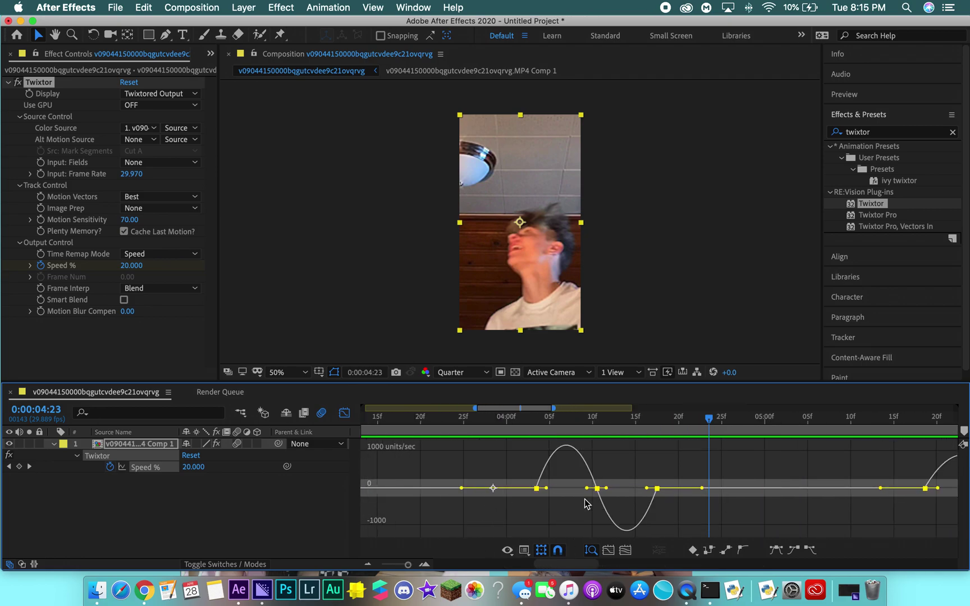
Reshape the speed curve at two keyframes, return to layer bars, and preview from the start.
drag(545, 489, 521, 491)
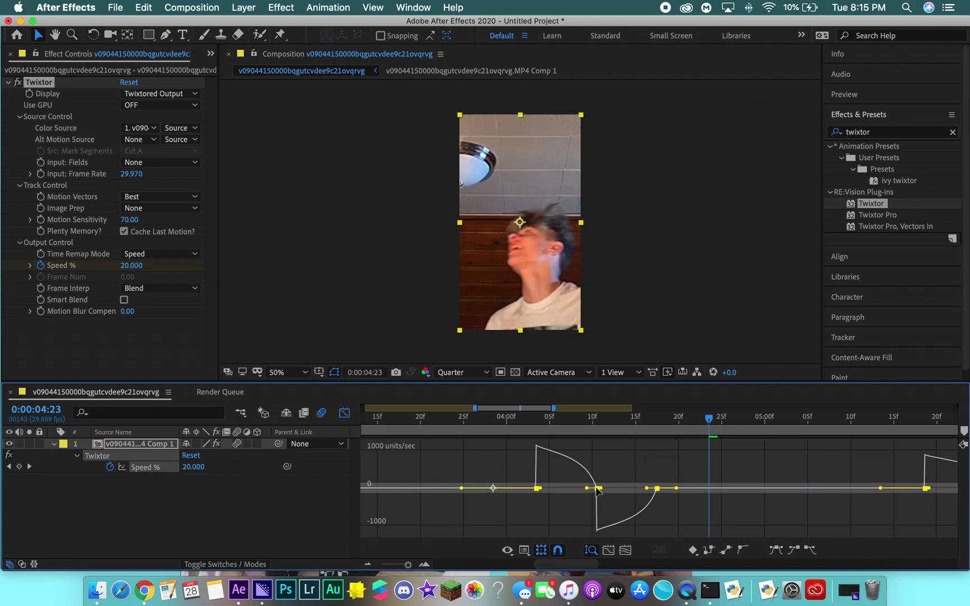
drag(587, 487, 543, 464)
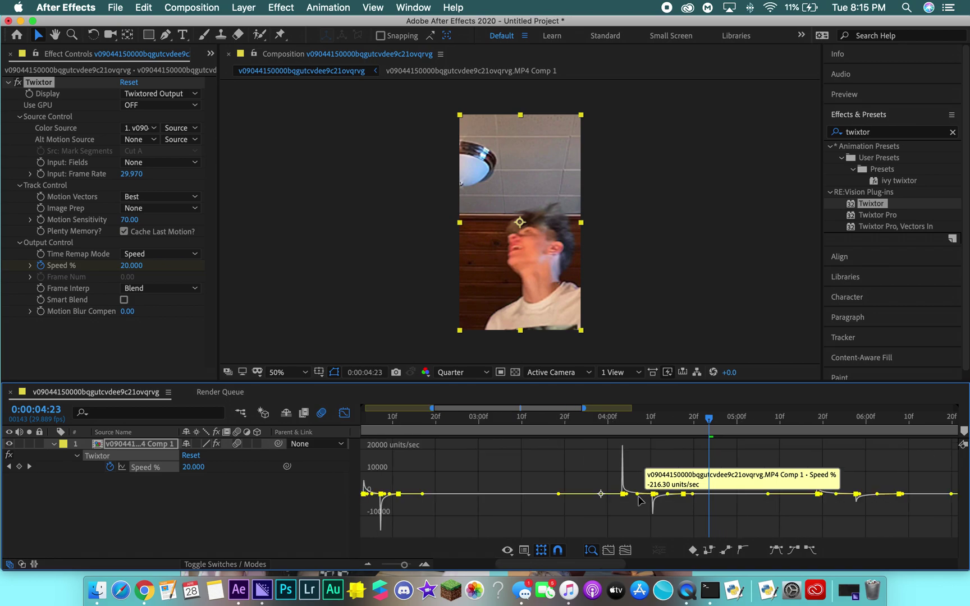
key(semicolon)
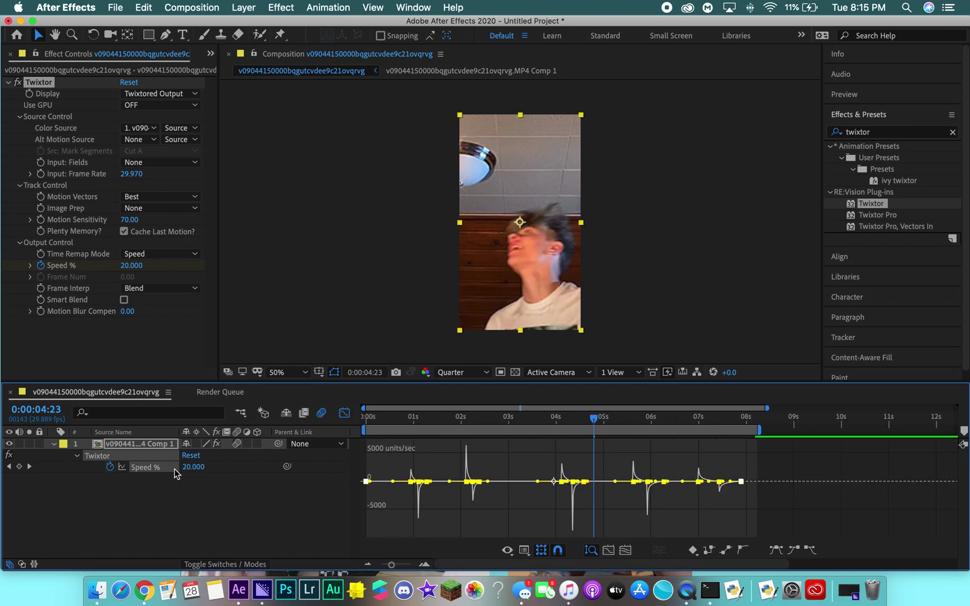
click(342, 413)
key(Home)
key(space)
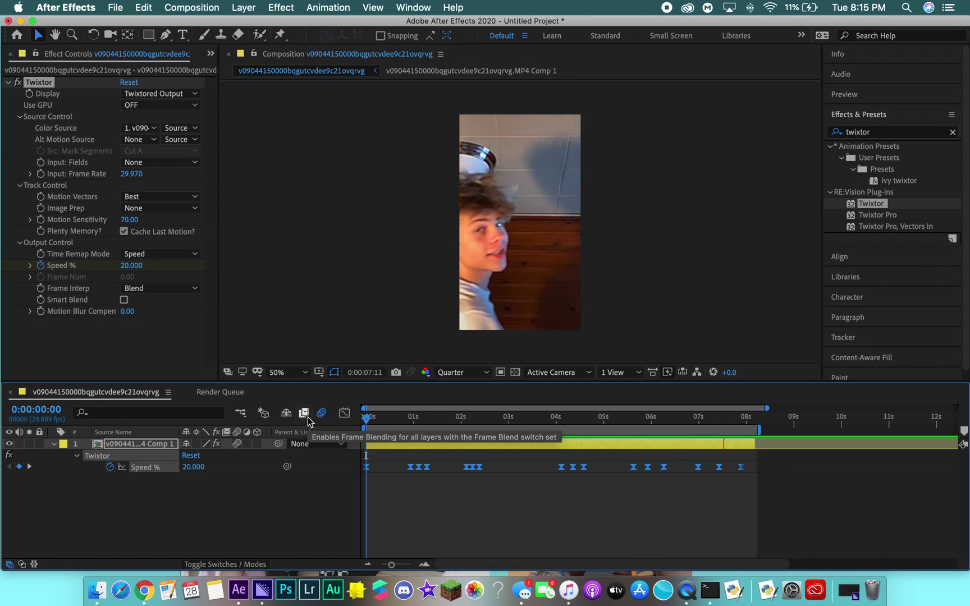
Stop the preview, move back near the start, and show the Project panel.
click(464, 482)
drag(397, 424, 368, 420)
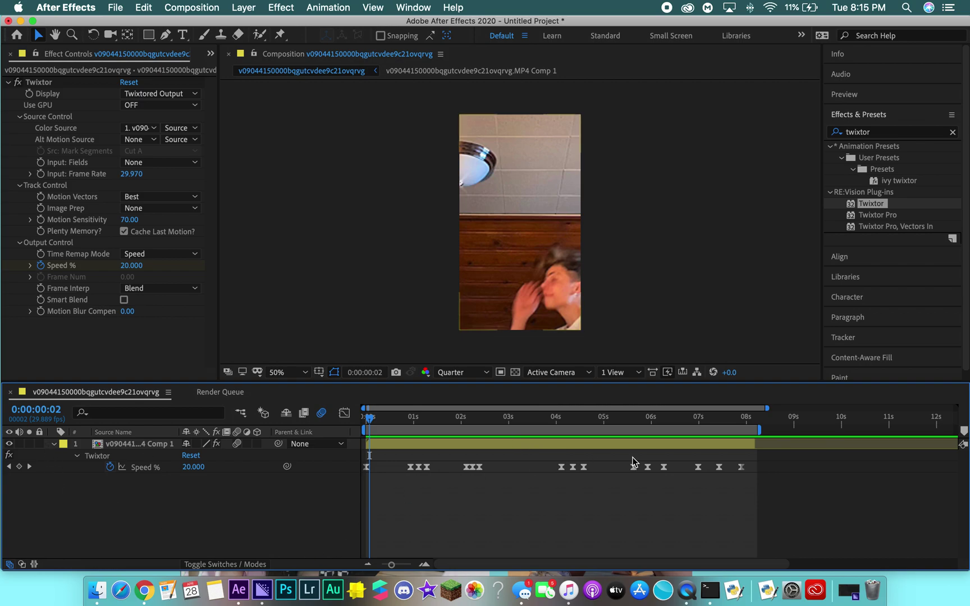
click(11, 54)
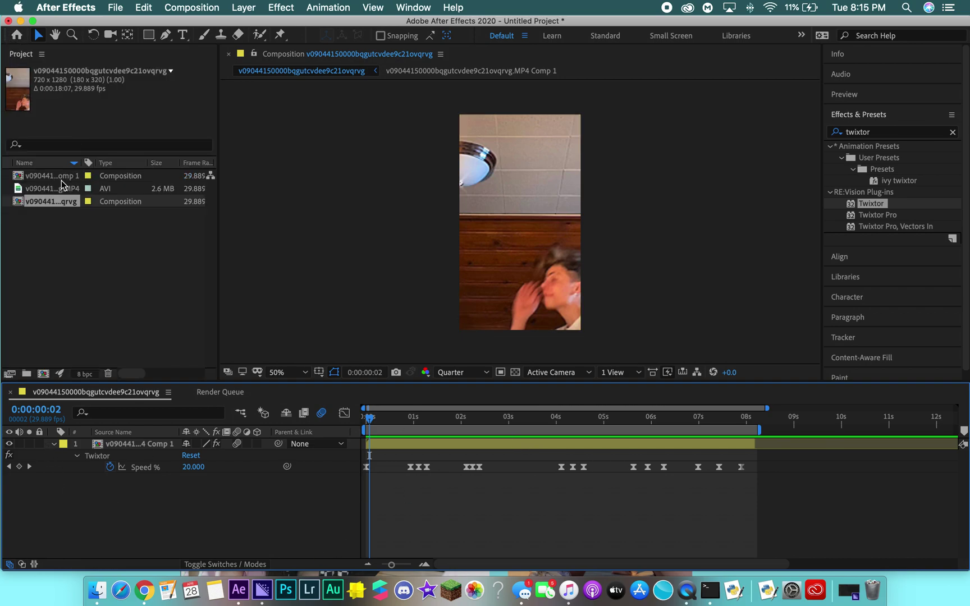
drag(50, 176, 138, 517)
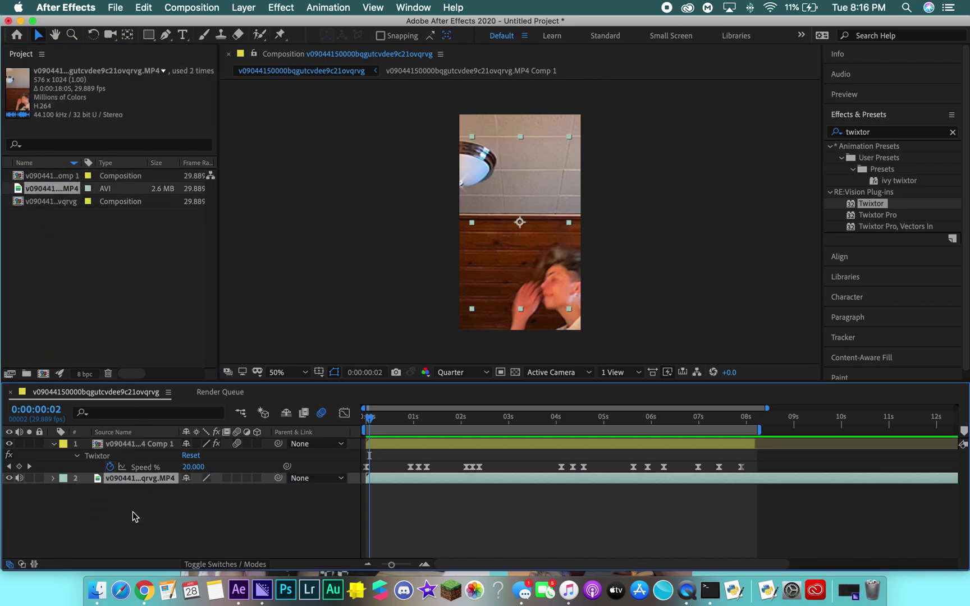
click(9, 478)
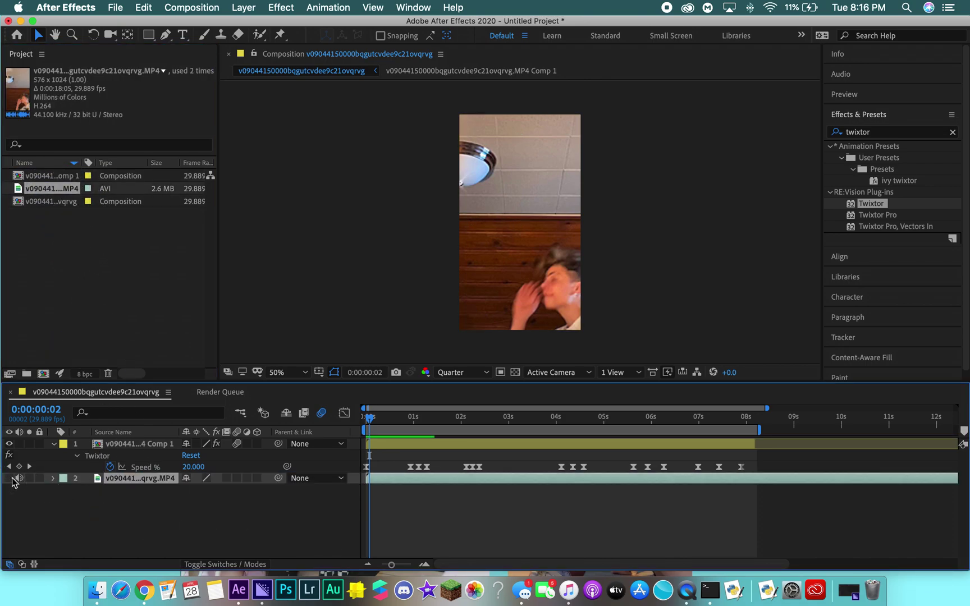
drag(375, 419, 359, 418)
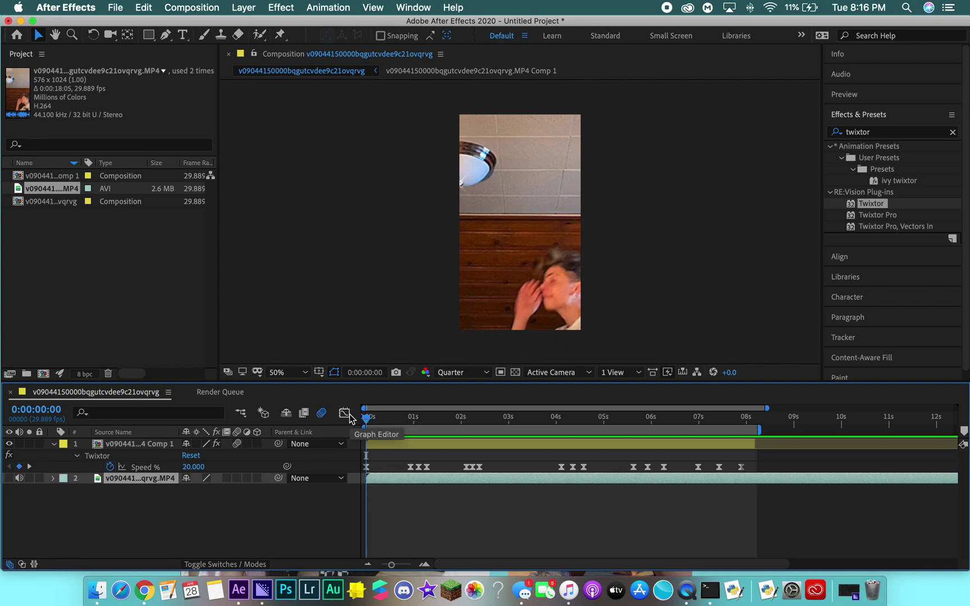
key(space)
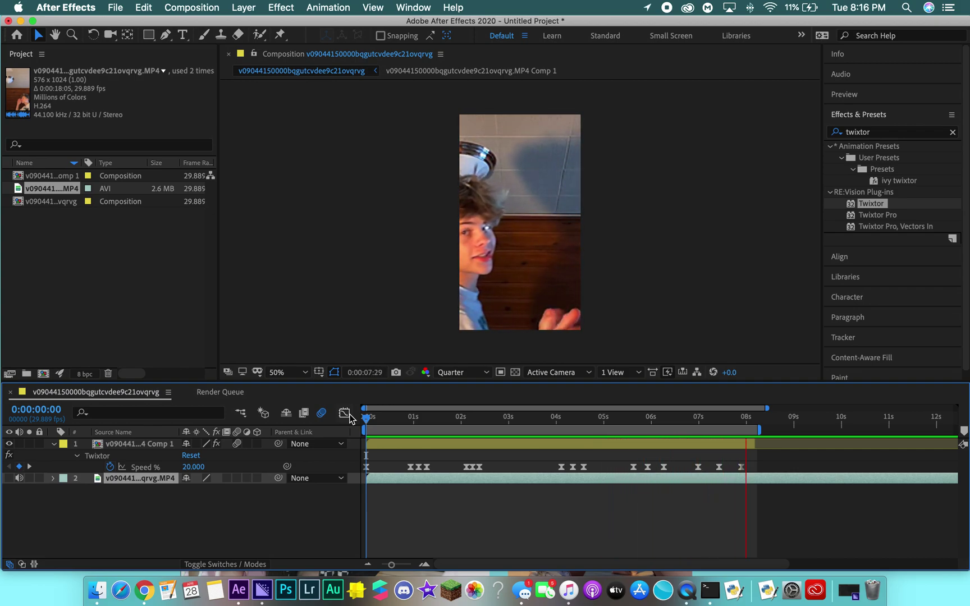
click(372, 417)
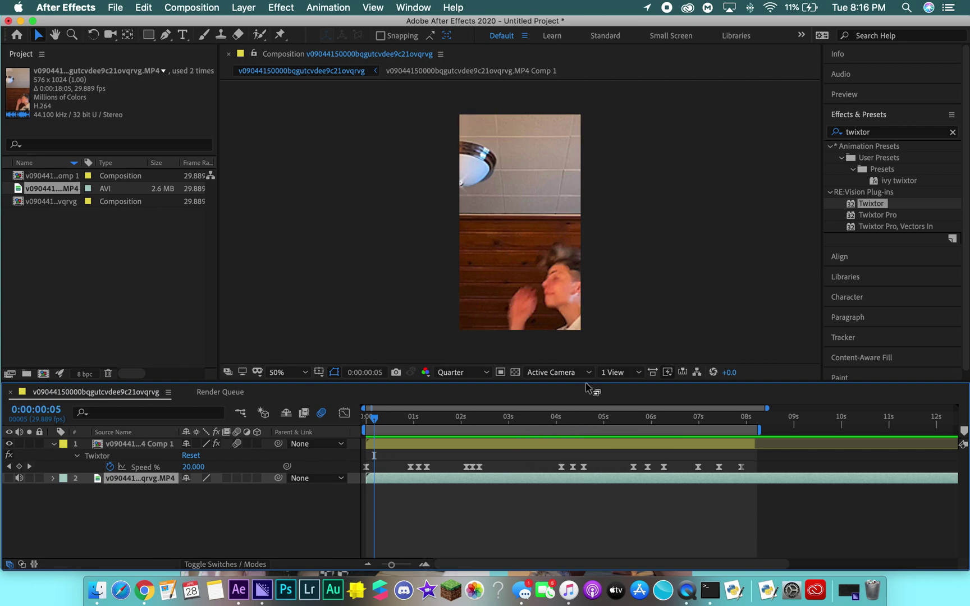
click(392, 419)
drag(392, 418, 321, 418)
click(19, 478)
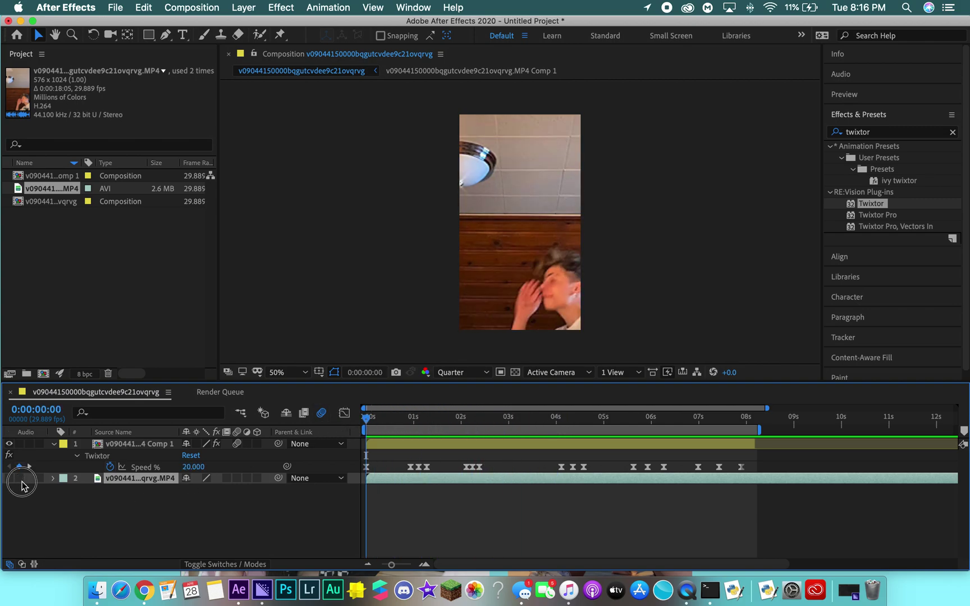
key(Delete)
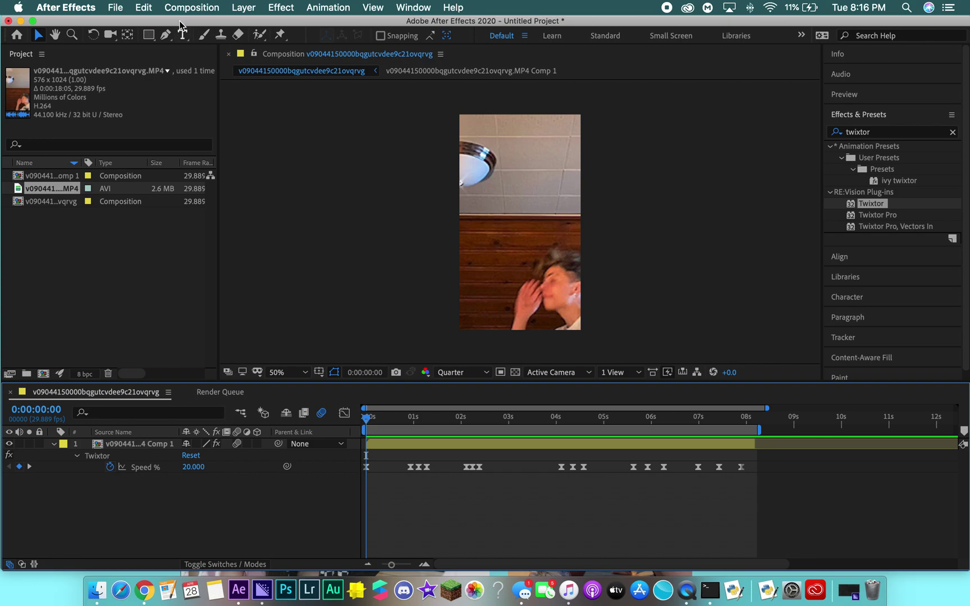
Add the comp to the Adobe Media Encoder queue via File > Export.
click(114, 6)
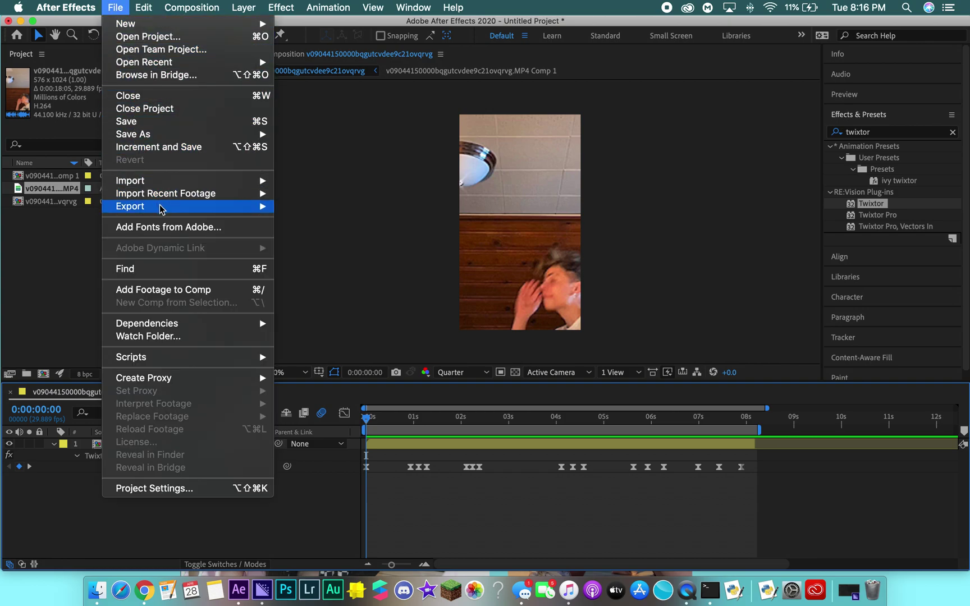
mouse_move(161, 209)
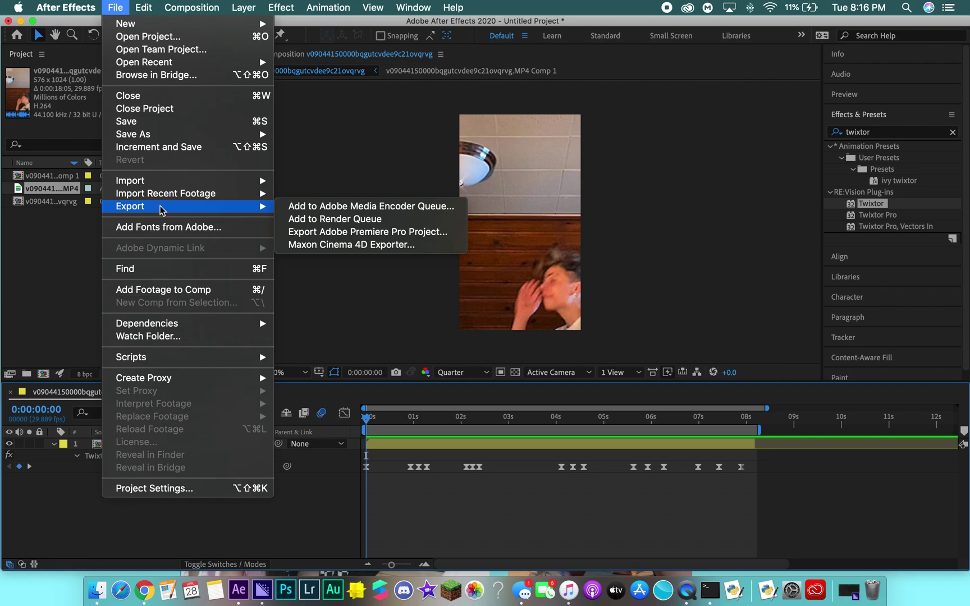
click(360, 207)
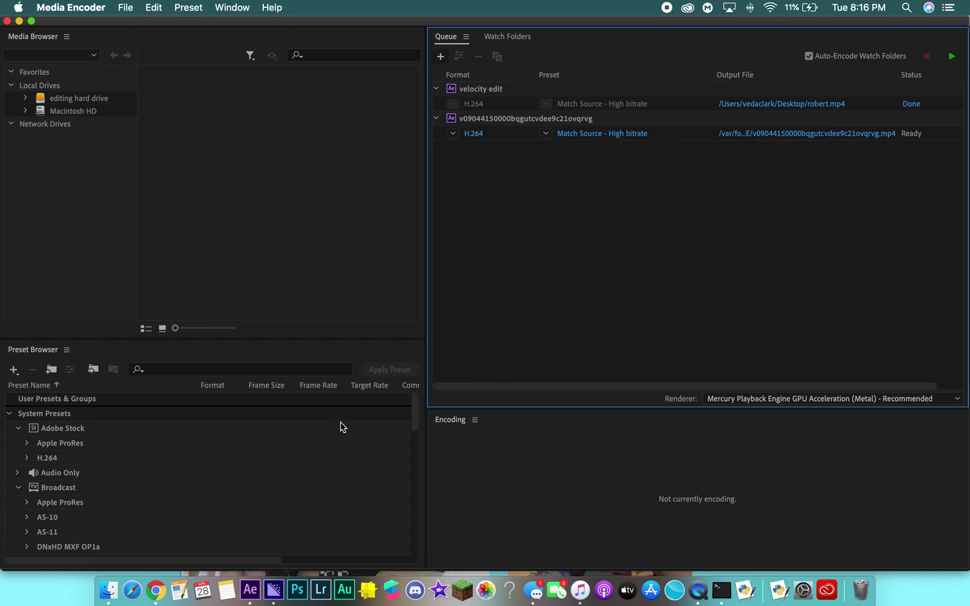
Add the comp to the Render Queue and review its output codec options without changes.
click(19, 21)
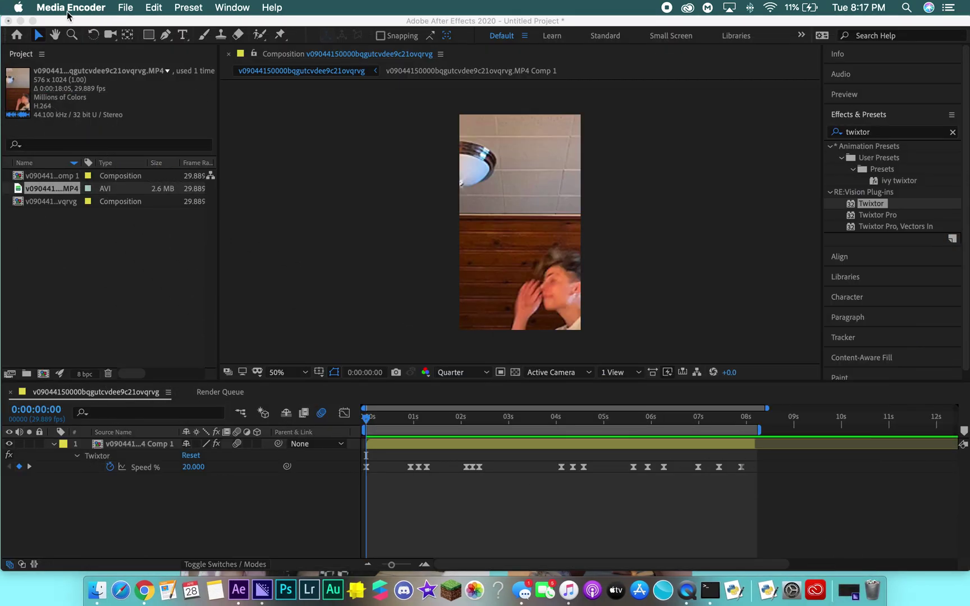
click(116, 8)
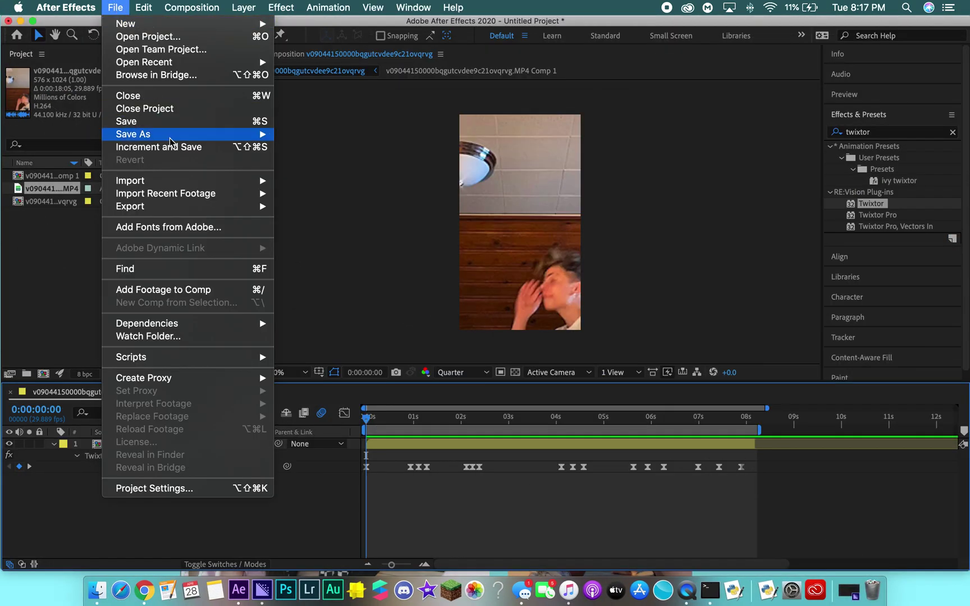
click(336, 221)
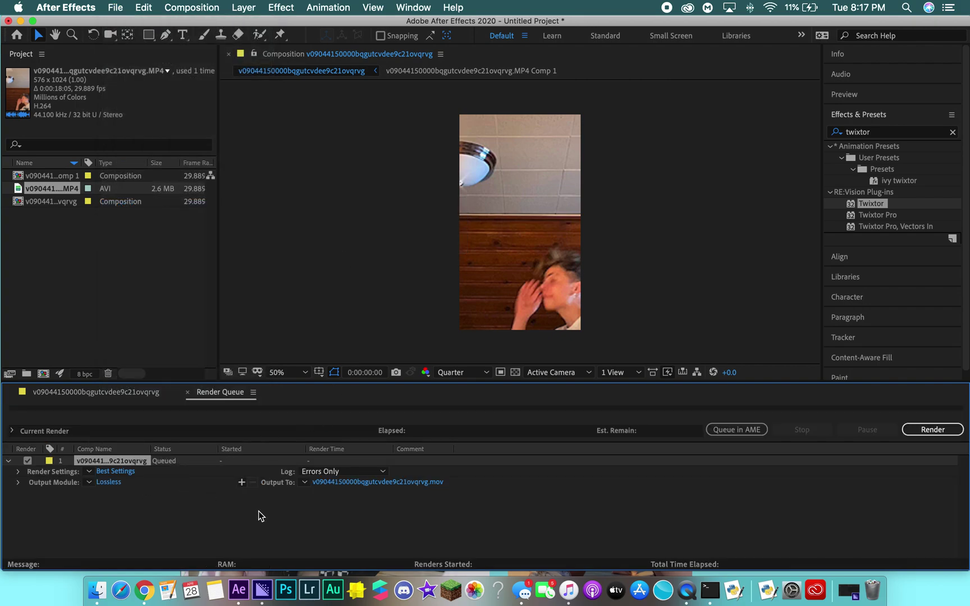
click(112, 483)
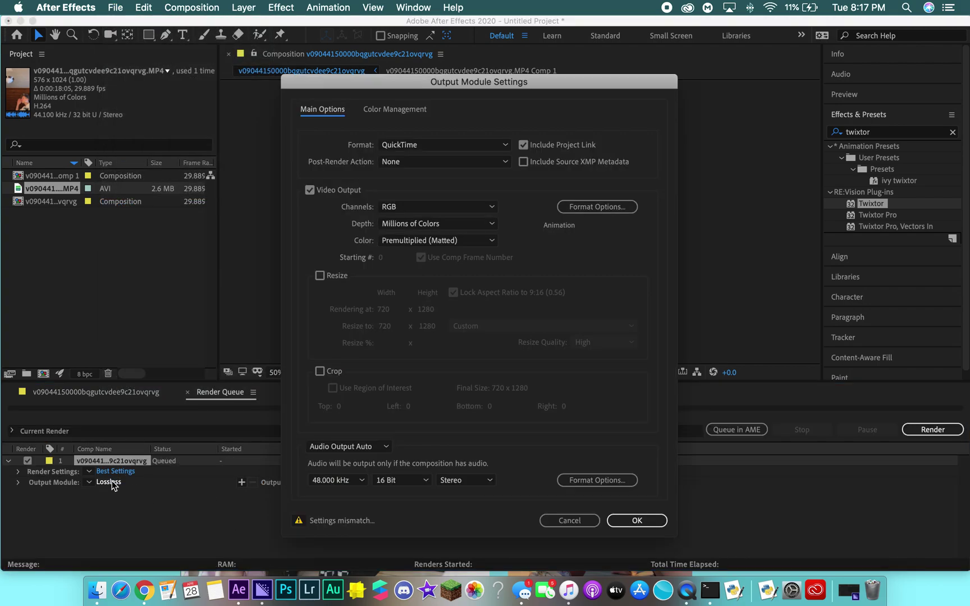
click(589, 205)
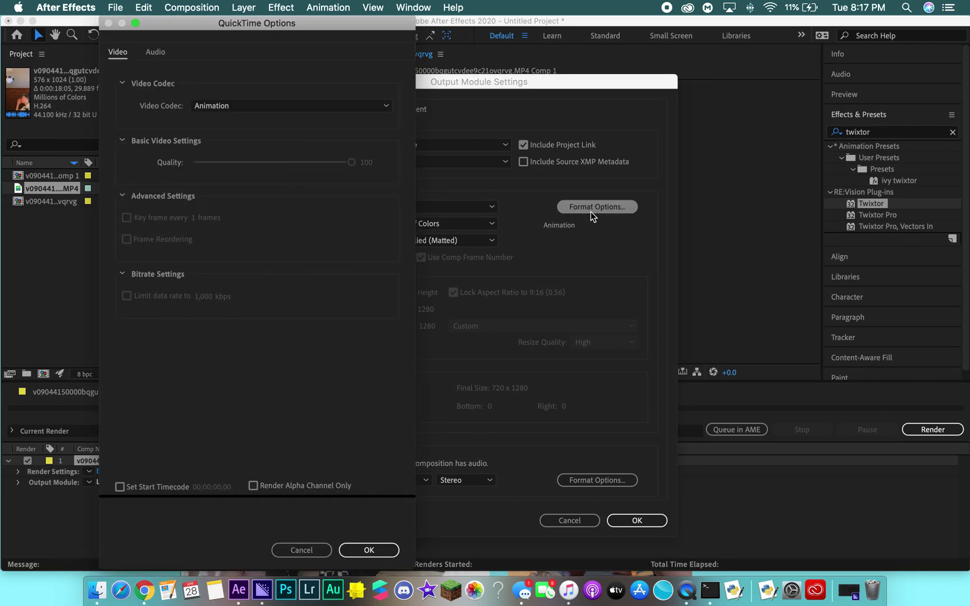
click(298, 108)
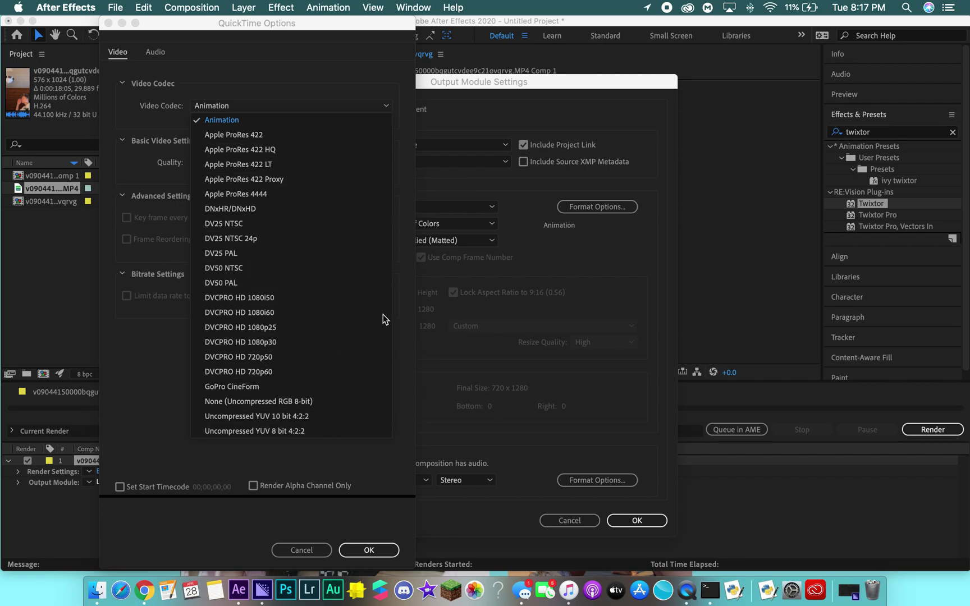
click(303, 550)
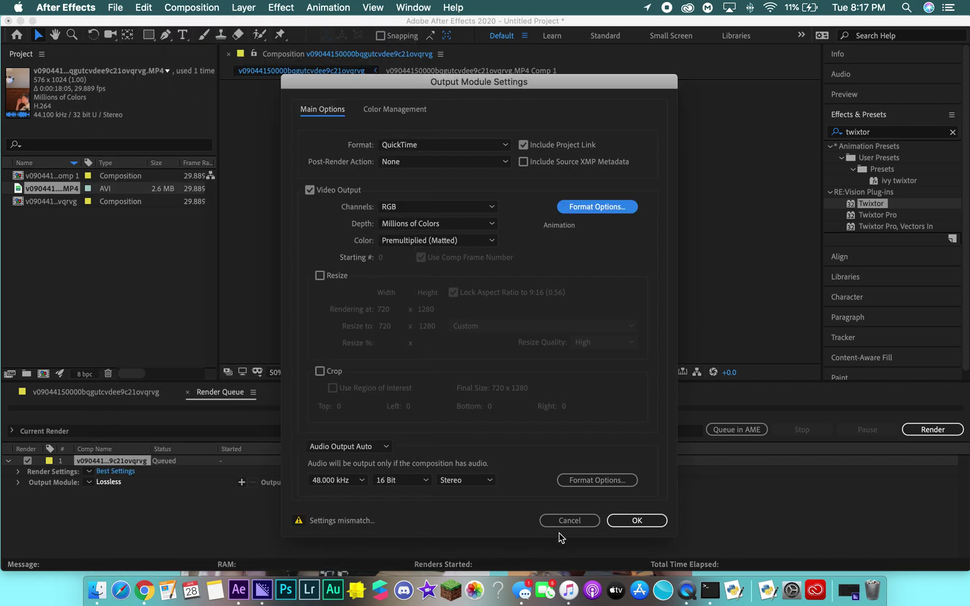
click(571, 520)
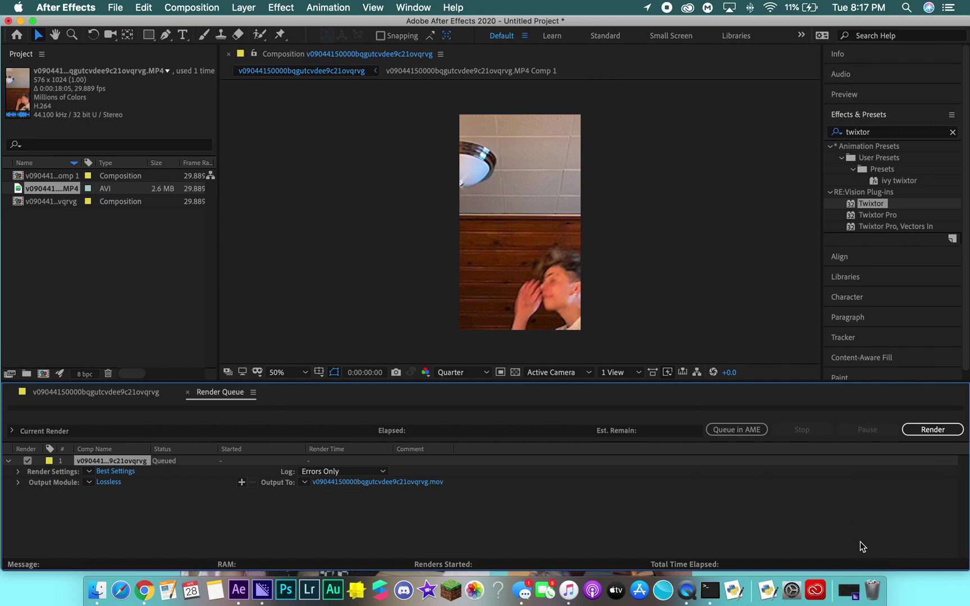
click(849, 590)
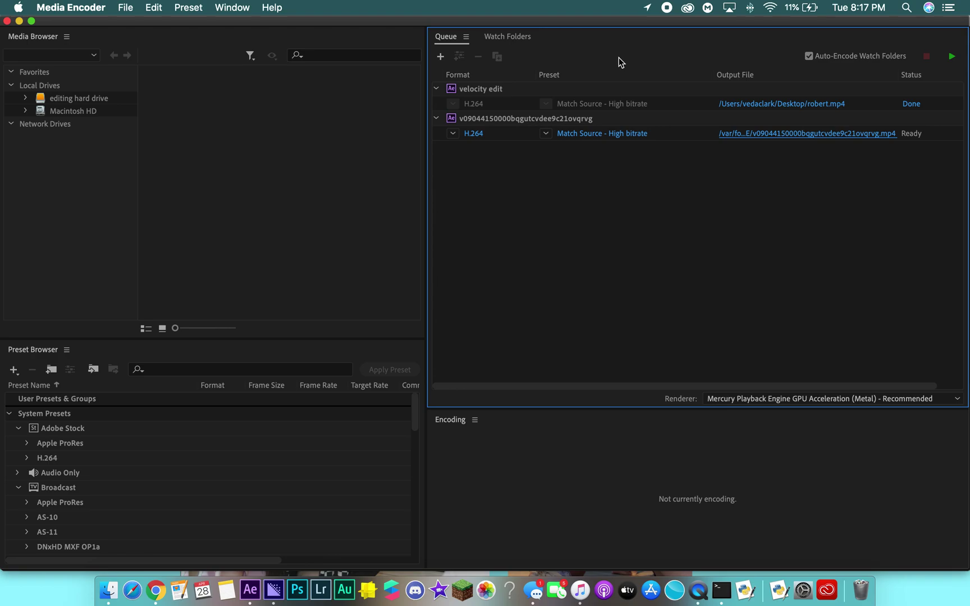
Save the H.264 output to the Desktop as 'chris velocity.mp4' and start the queue.
click(471, 184)
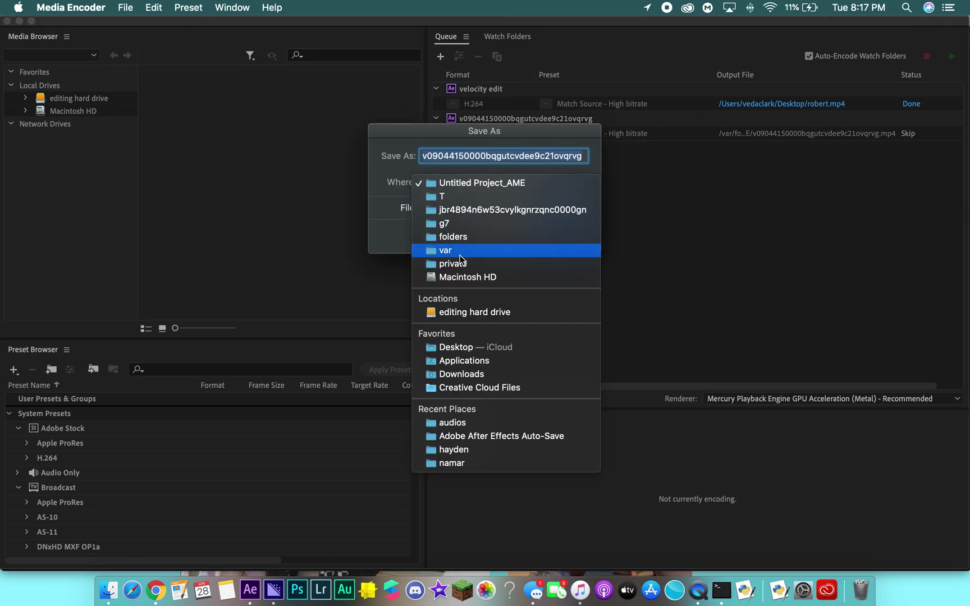
click(470, 349)
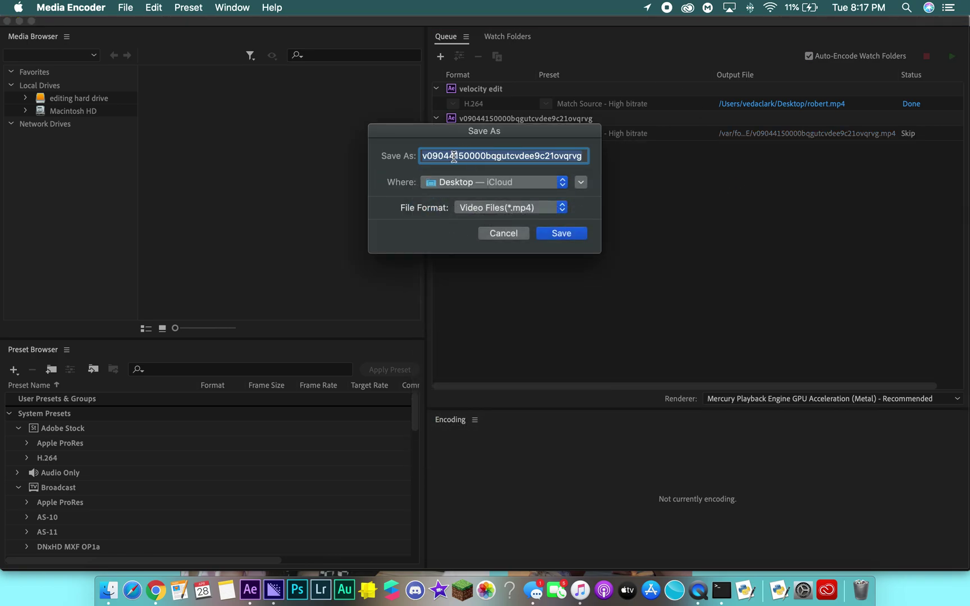
text(hforb)
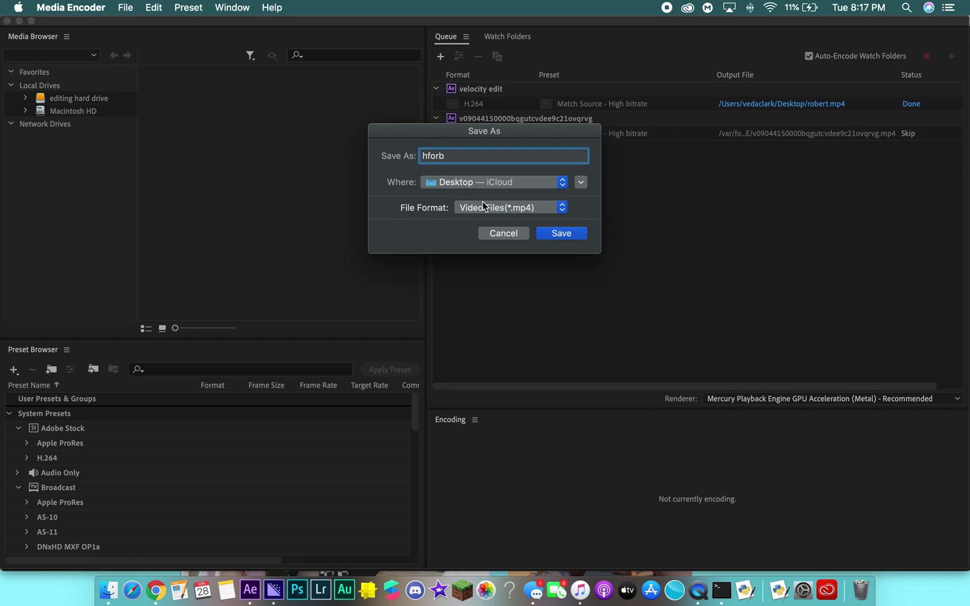
key(BackSpace)
text(chri)
key(BackSpace)
key(BackSpace)
key(BackSpace)
key(BackSpace)
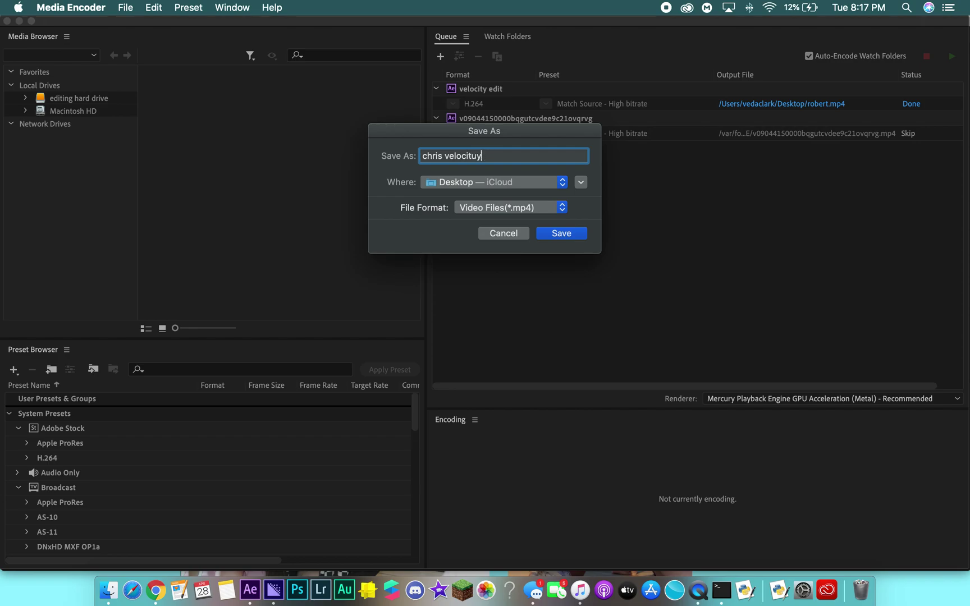
key(Return)
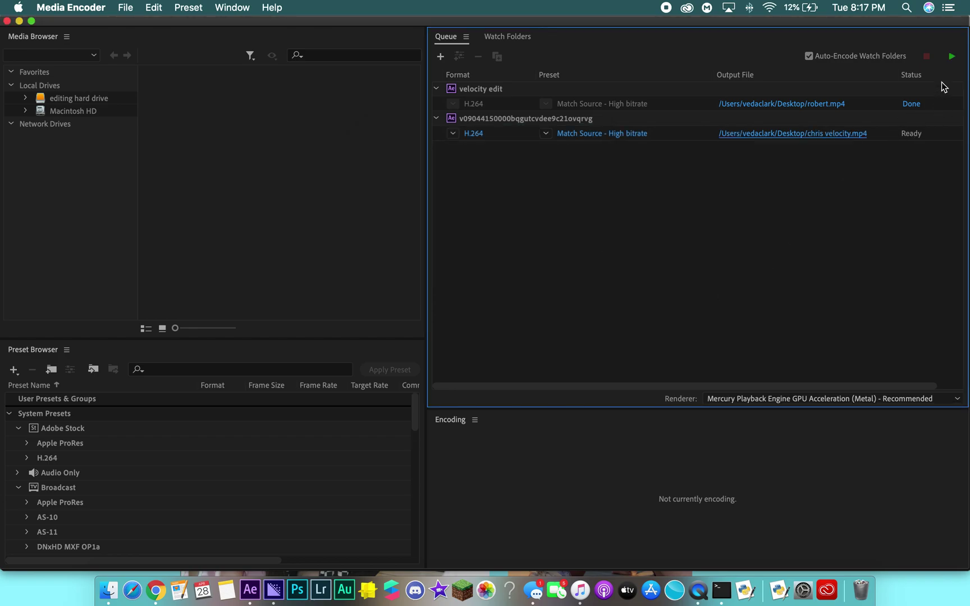
click(952, 57)
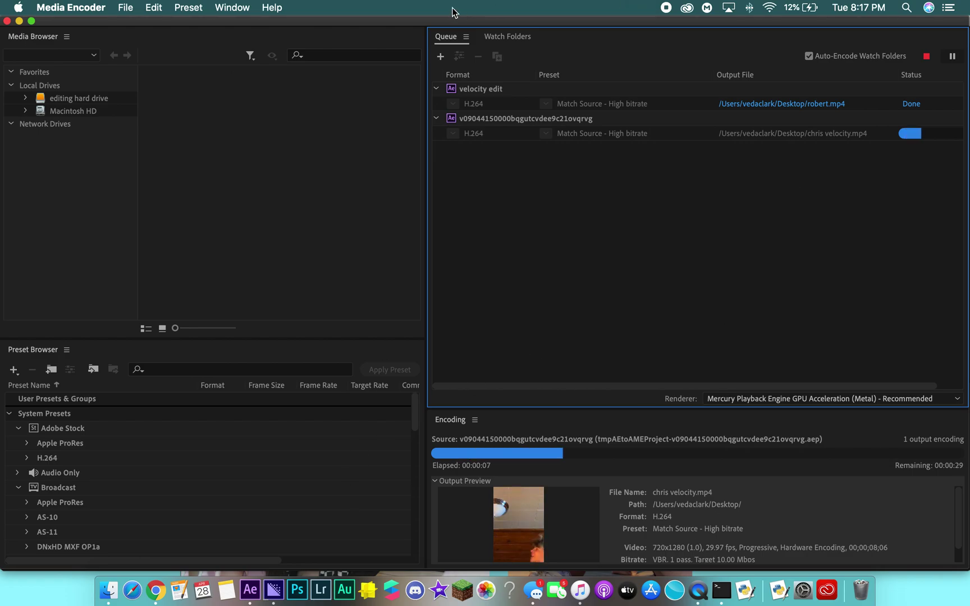
Stop the queue but let the current file finish encoding, confirming the prompts.
click(926, 55)
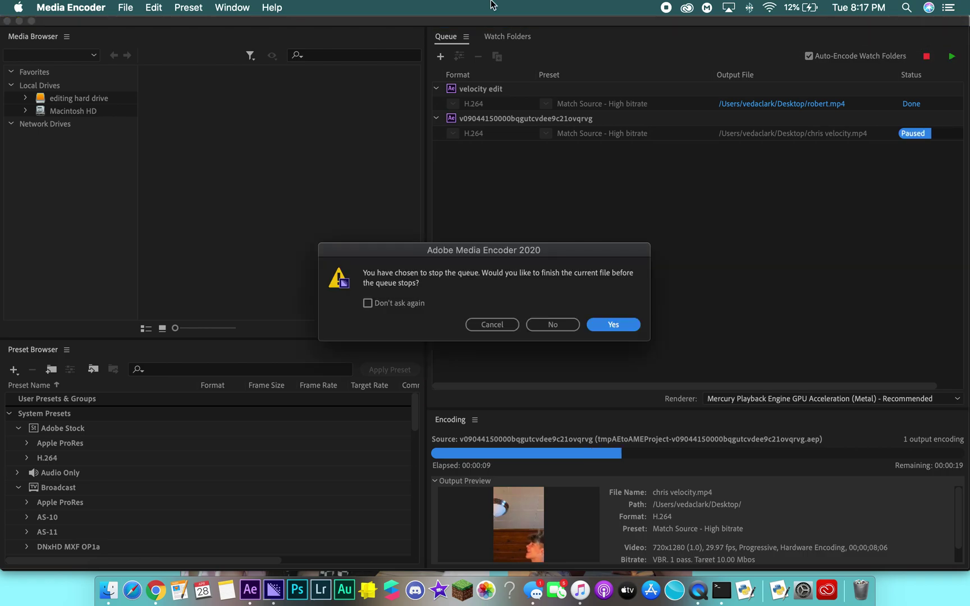
click(616, 324)
click(7, 20)
click(548, 315)
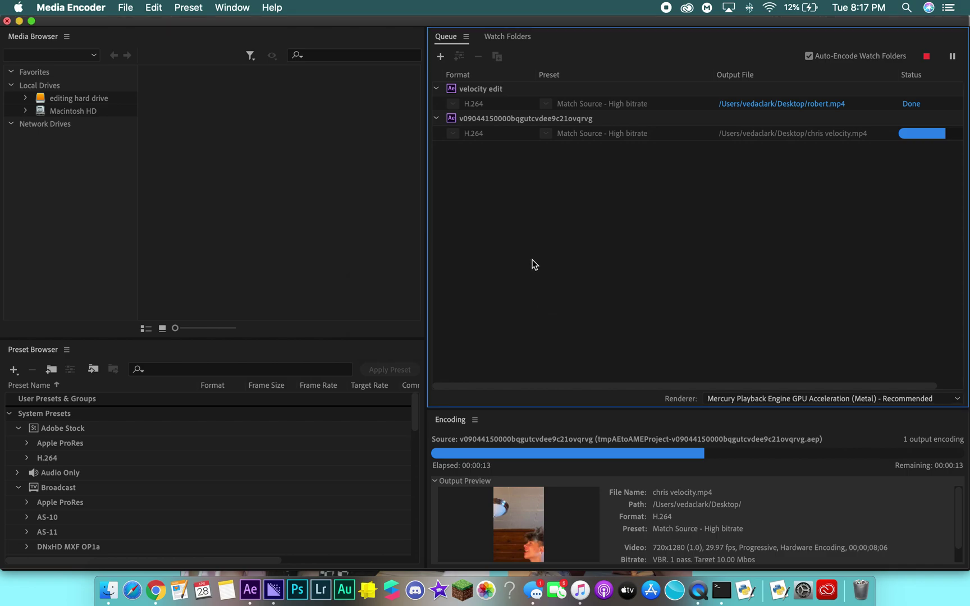